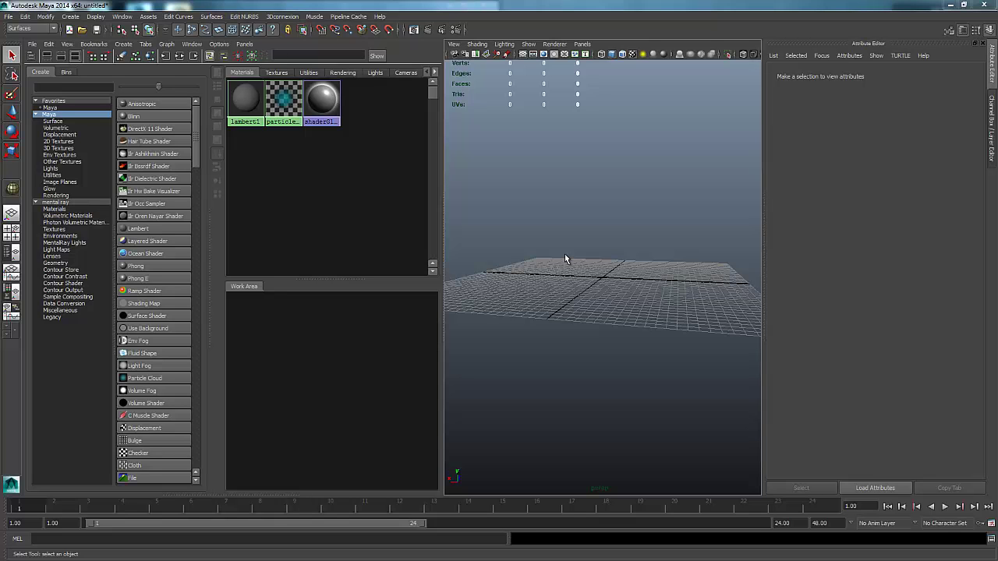
{"action": "left_click_drag", "start_coordinate": [572, 253], "coordinate": [574, 303], "text": "alt"}
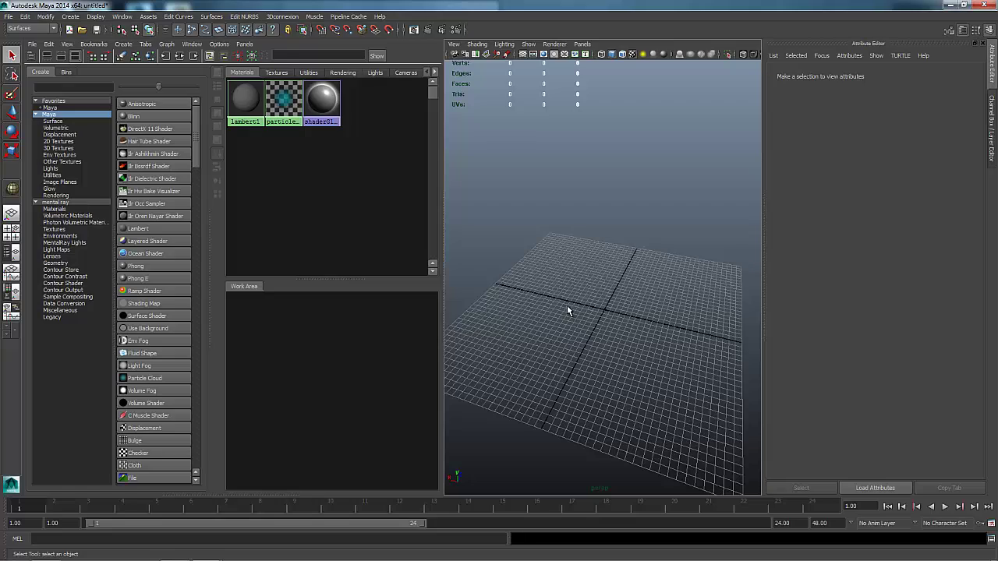
{"action": "right_click_drag", "start_coordinate": [576, 299], "coordinate": [634, 292], "text": "alt"}
{"action": "middle_click_drag", "start_coordinate": [635, 292], "coordinate": [558, 301], "text": "alt"}
{"action": "scroll", "coordinate": [557, 299], "scroll_direction": "up", "scroll_amount": 2}
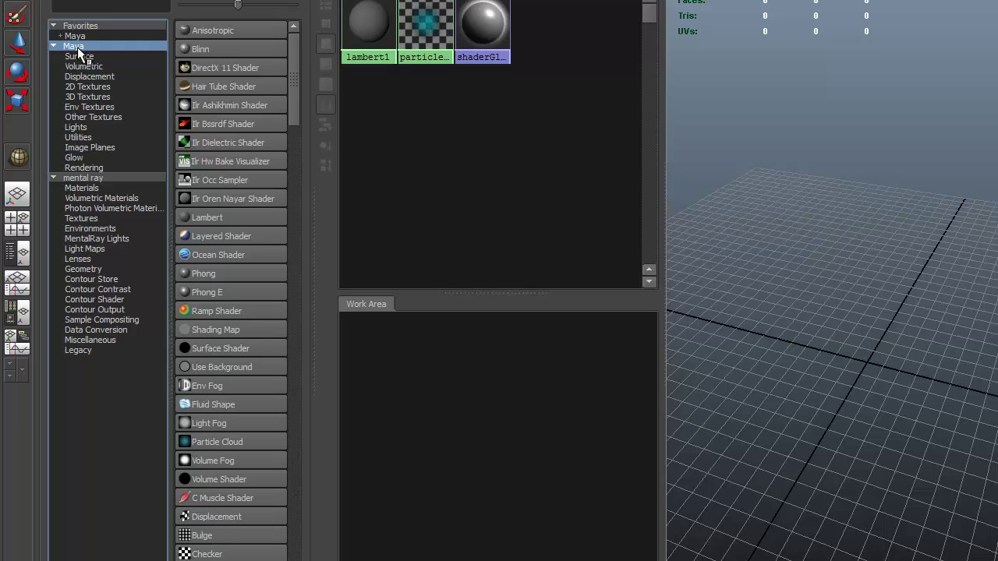
- Create a Layered Shader, place its node in the open work area, and enlarge the Hypershade over the perspective view
{"action": "left_click", "coordinate": [206, 236]}
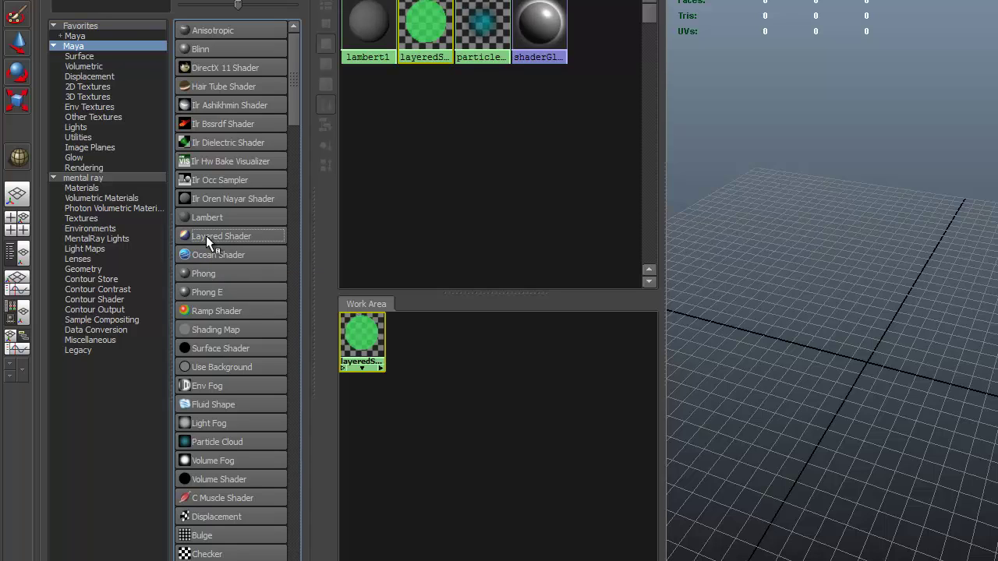
{"action": "left_click_drag", "start_coordinate": [362, 335], "coordinate": [489, 373]}
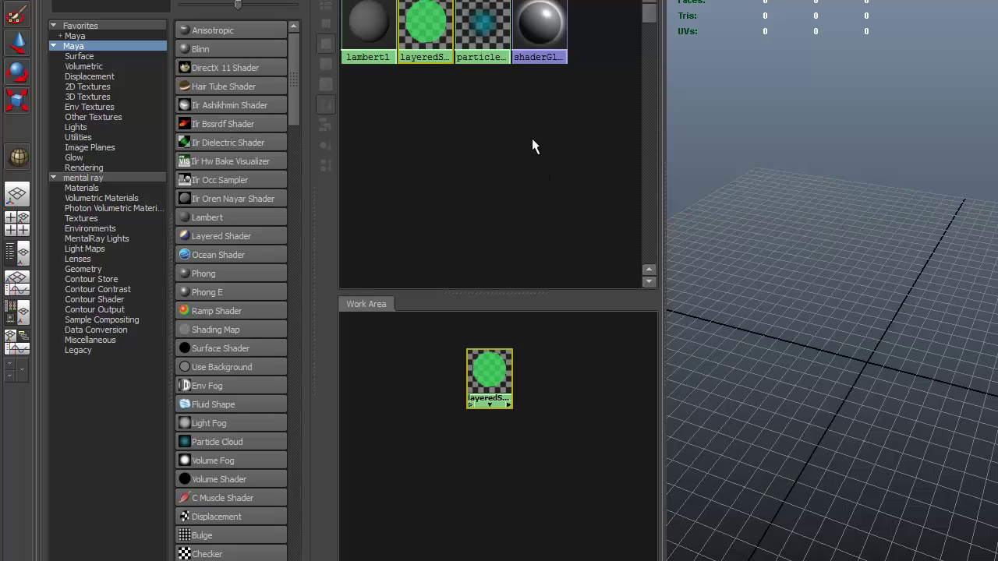
{"action": "key", "text": "space"}
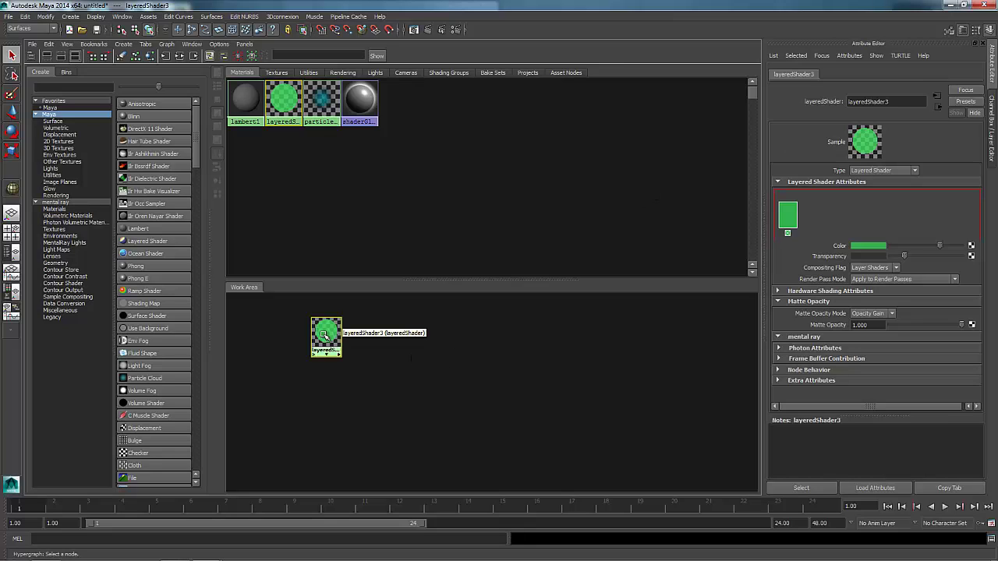
{"action": "left_click_drag", "start_coordinate": [345, 337], "coordinate": [533, 338]}
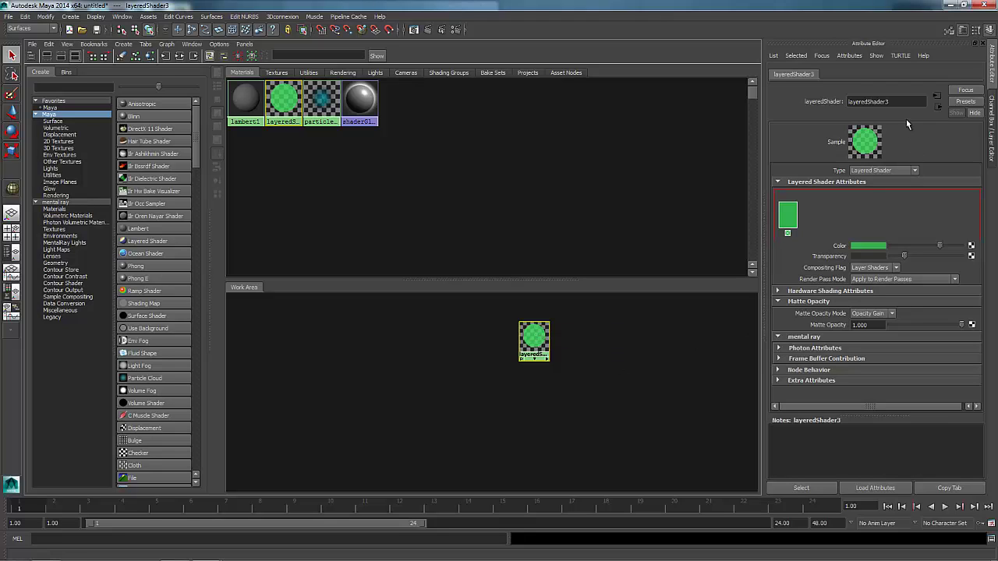
- Rename the new layered shader to Ball_paint
{"action": "left_click", "coordinate": [886, 101]}
{"action": "double_click", "coordinate": [886, 102]}
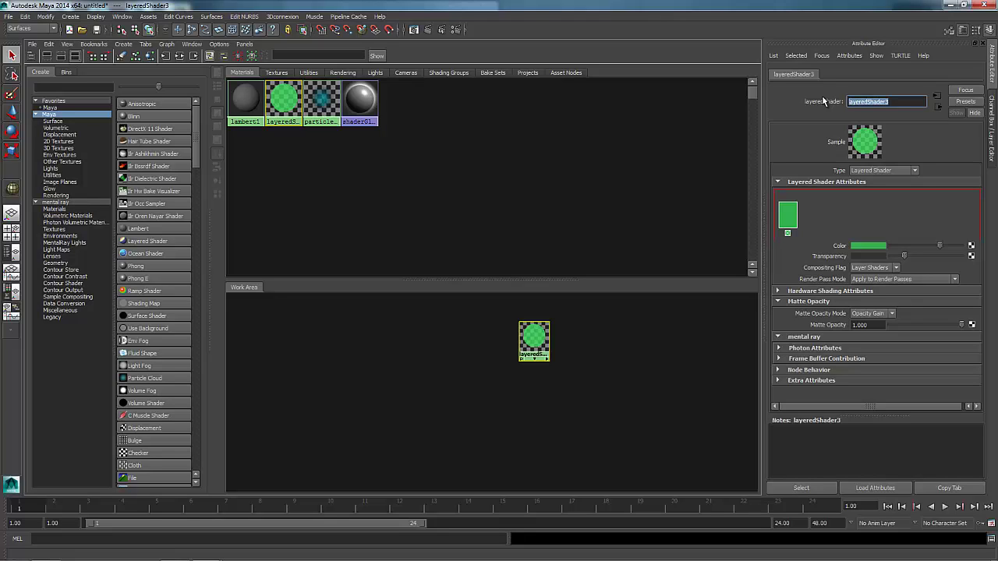
{"action": "type", "text": "Ball_paint"}
{"action": "key", "text": "Return"}
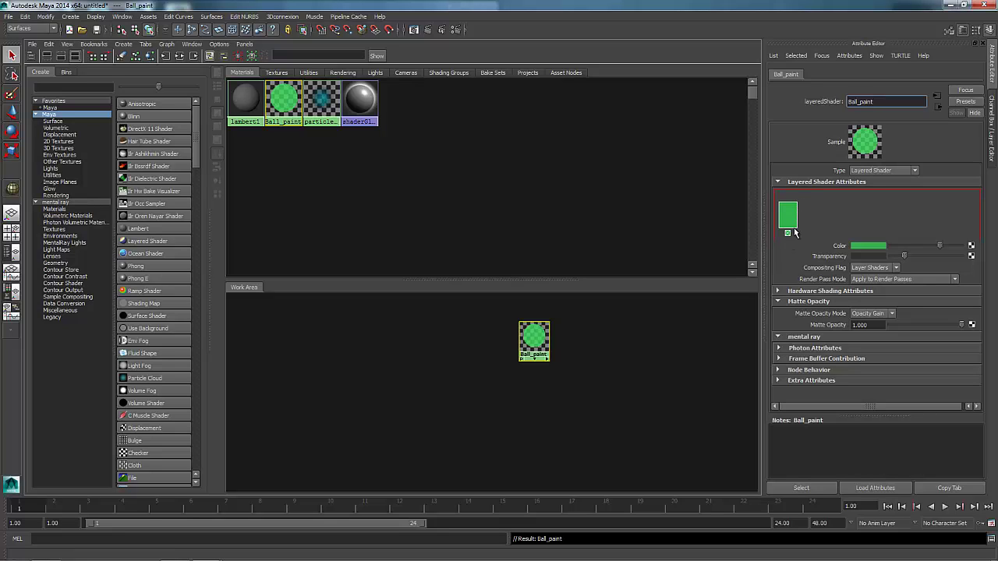
- Create two Blinn materials and stack their nodes on the input side of Ball_paint, leaving space between them and the shader
{"action": "left_click_drag", "start_coordinate": [536, 349], "coordinate": [649, 347]}
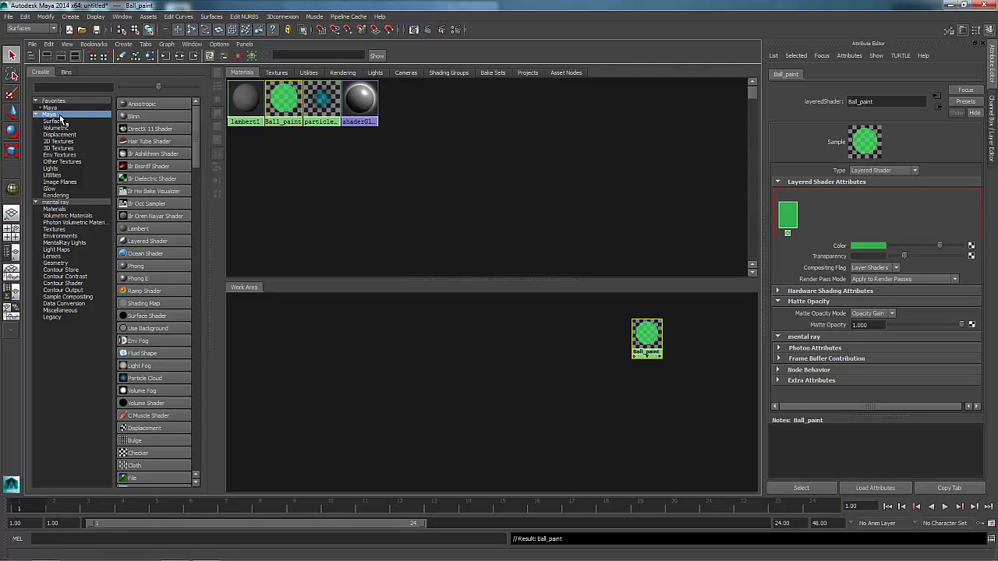
{"action": "left_click", "coordinate": [139, 117]}
{"action": "left_click", "coordinate": [139, 116]}
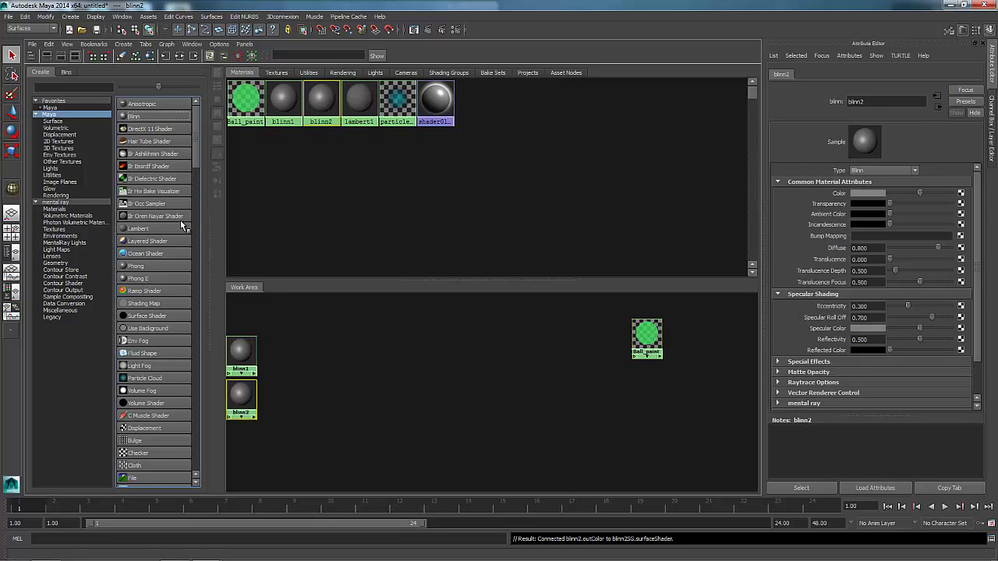
{"action": "left_click_drag", "start_coordinate": [227, 341], "coordinate": [350, 318]}
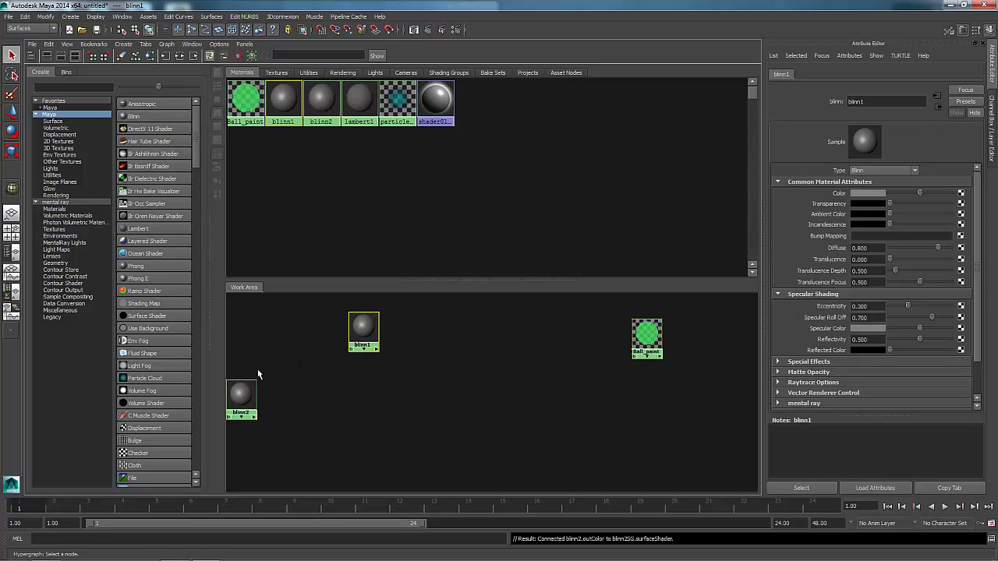
{"action": "left_click_drag", "start_coordinate": [228, 394], "coordinate": [363, 383]}
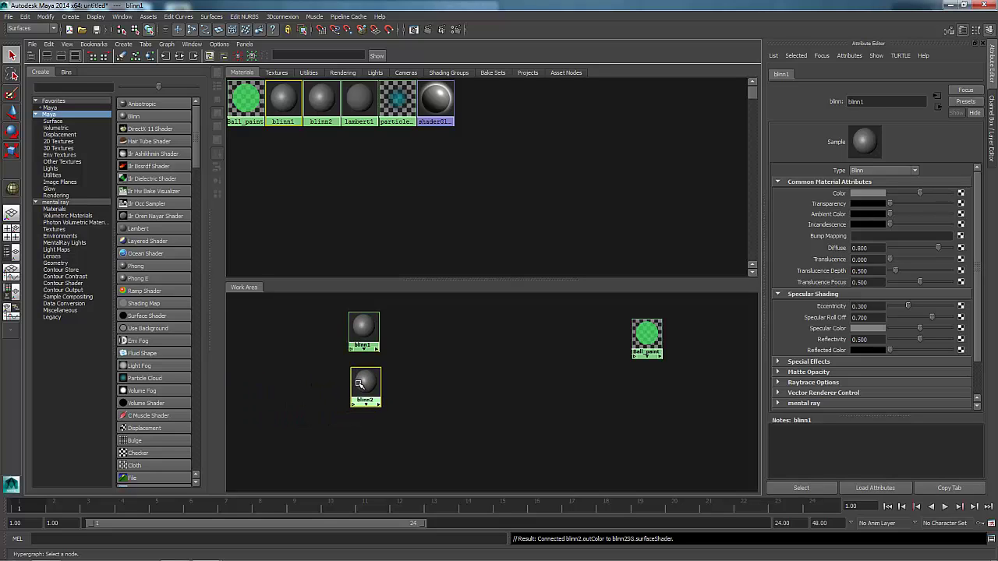
- Set the color of the blinn2 material to pure red and rename it Red
{"action": "left_click", "coordinate": [868, 192]}
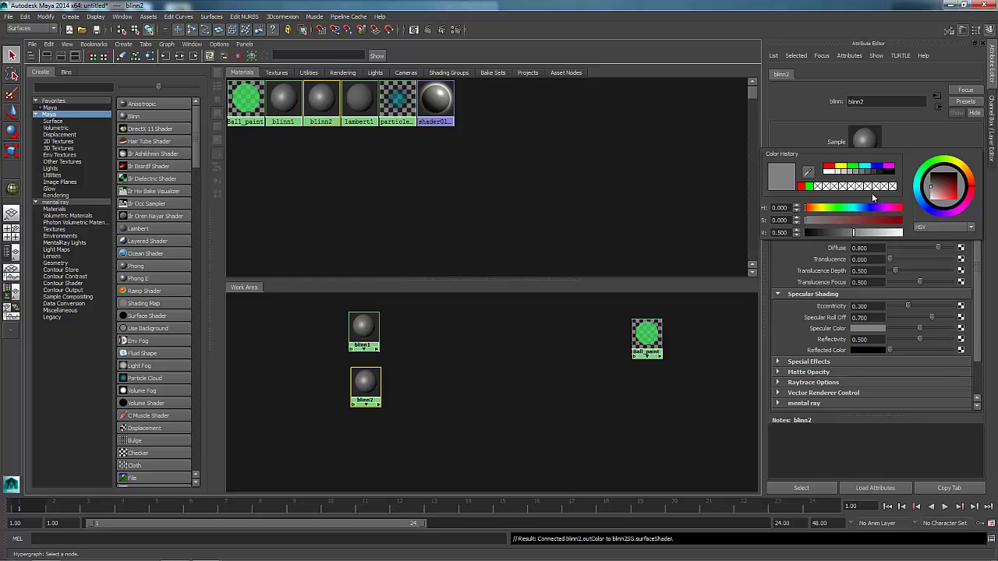
{"action": "left_click", "coordinate": [829, 167]}
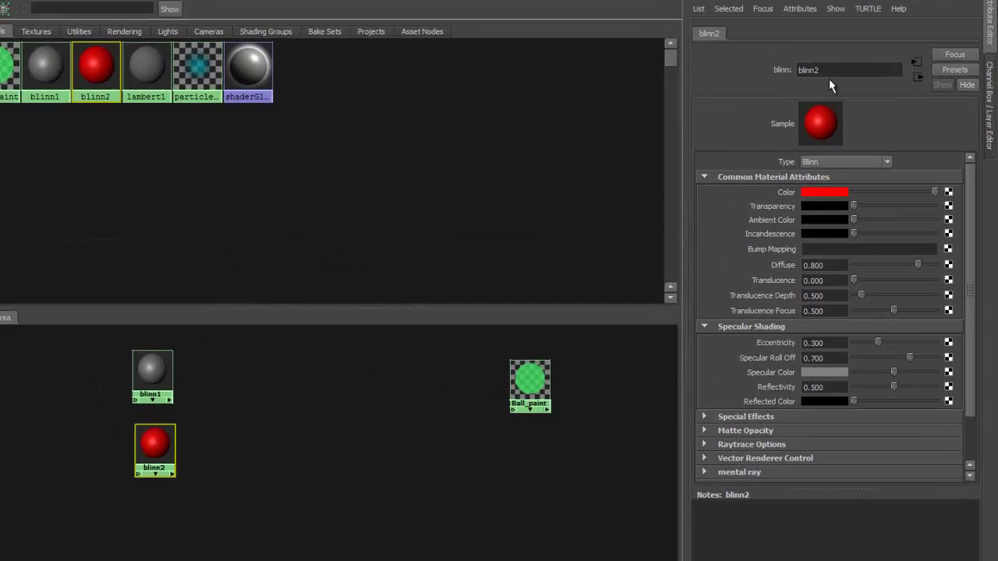
{"action": "left_click_drag", "start_coordinate": [851, 94], "coordinate": [840, 94]}
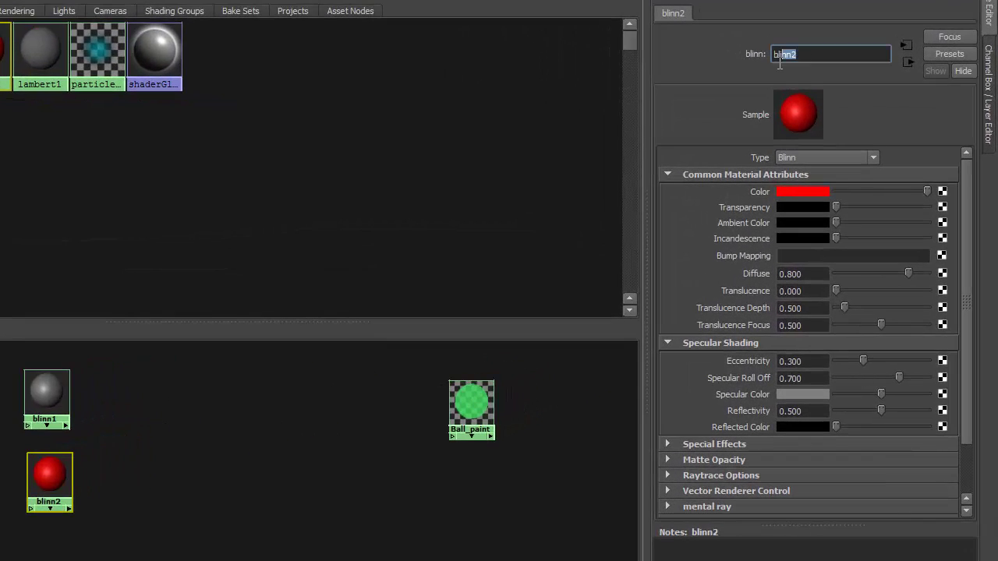
{"action": "type", "text": "Red"}
{"action": "left_click", "coordinate": [117, 462]}
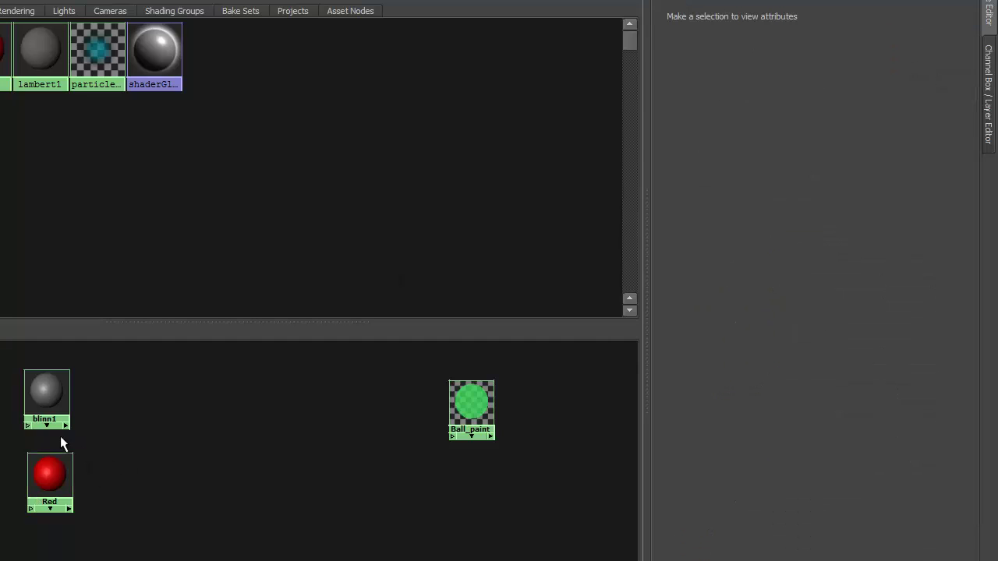
- Rename the remaining grey Blinn material to Blue and set its color to pure blue
{"action": "left_click", "coordinate": [55, 399]}
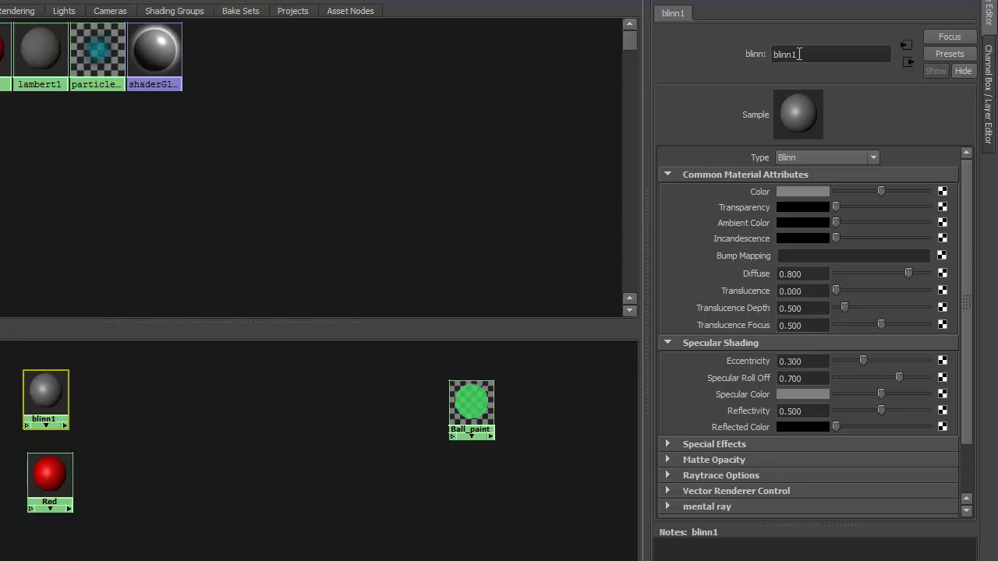
{"action": "left_click_drag", "start_coordinate": [802, 54], "coordinate": [760, 54]}
{"action": "type", "text": "B"}
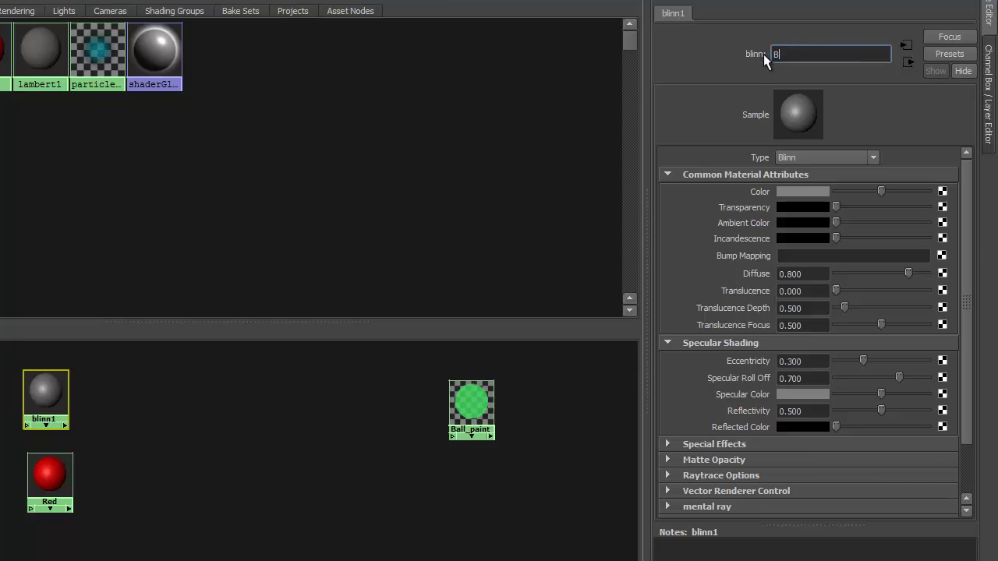
{"action": "type", "text": "lue"}
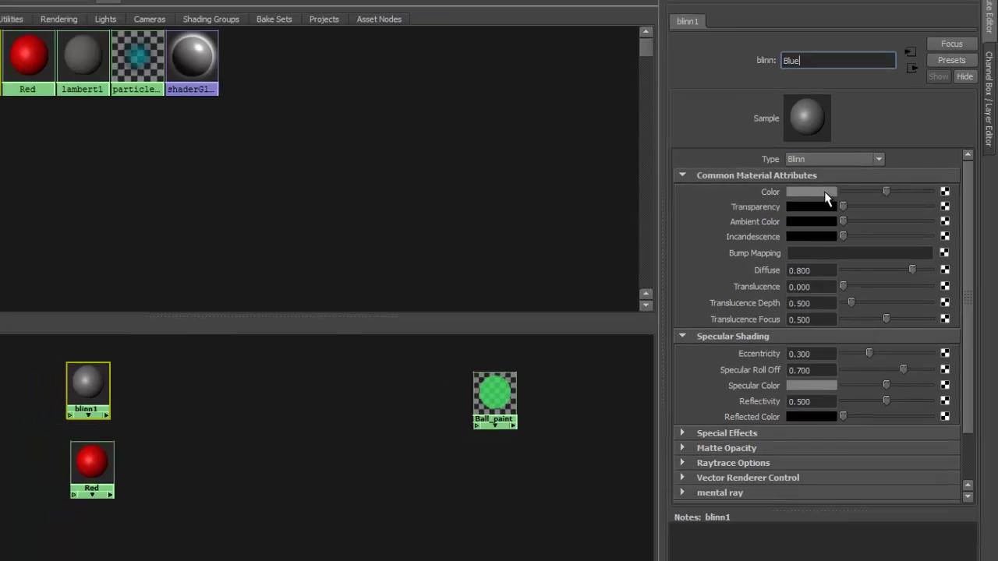
{"action": "left_click", "coordinate": [803, 191]}
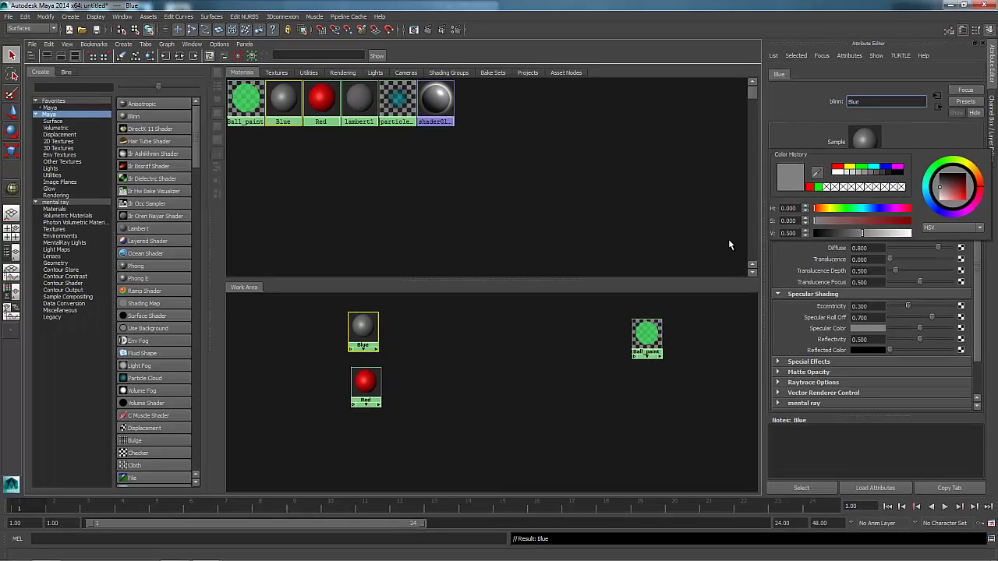
{"action": "left_click", "coordinate": [887, 165]}
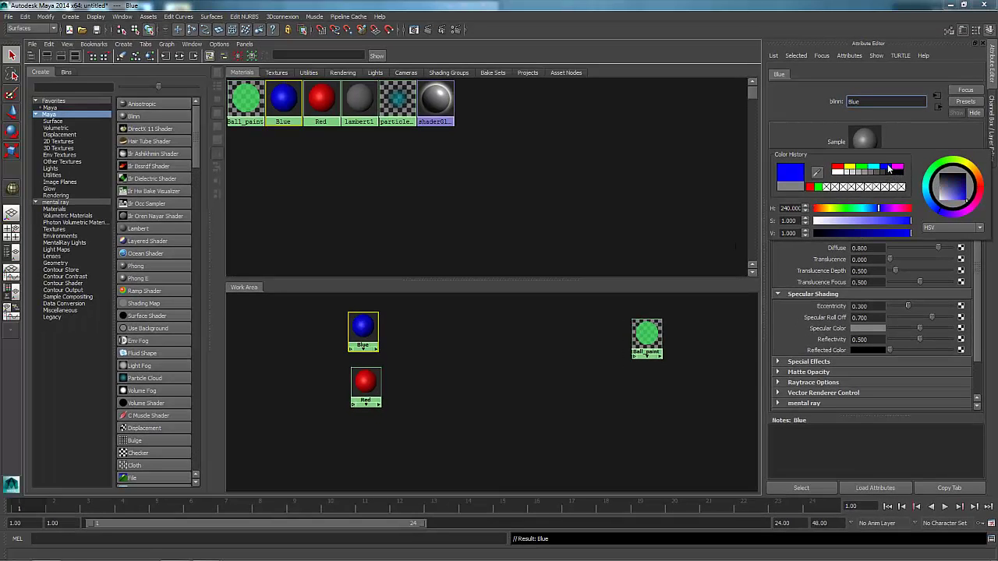
{"action": "left_click", "coordinate": [572, 328]}
- Arrange the nodes closer together, with Blue aligned above Red and Ball_paint beside them
{"action": "left_click_drag", "start_coordinate": [368, 329], "coordinate": [473, 320]}
{"action": "left_click_drag", "start_coordinate": [381, 385], "coordinate": [492, 377]}
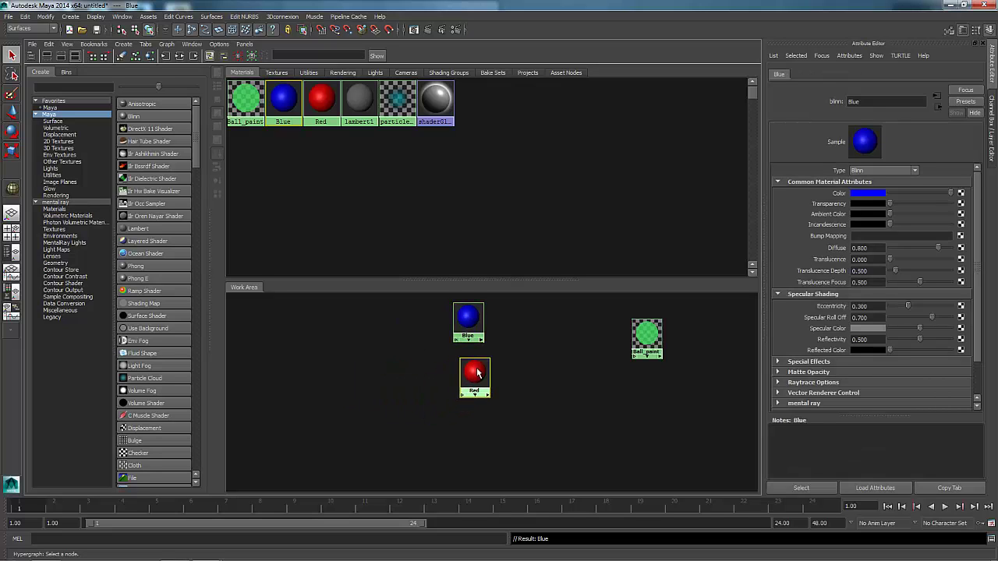
{"action": "left_click_drag", "start_coordinate": [644, 336], "coordinate": [596, 335]}
{"action": "left_click", "coordinate": [460, 328]}
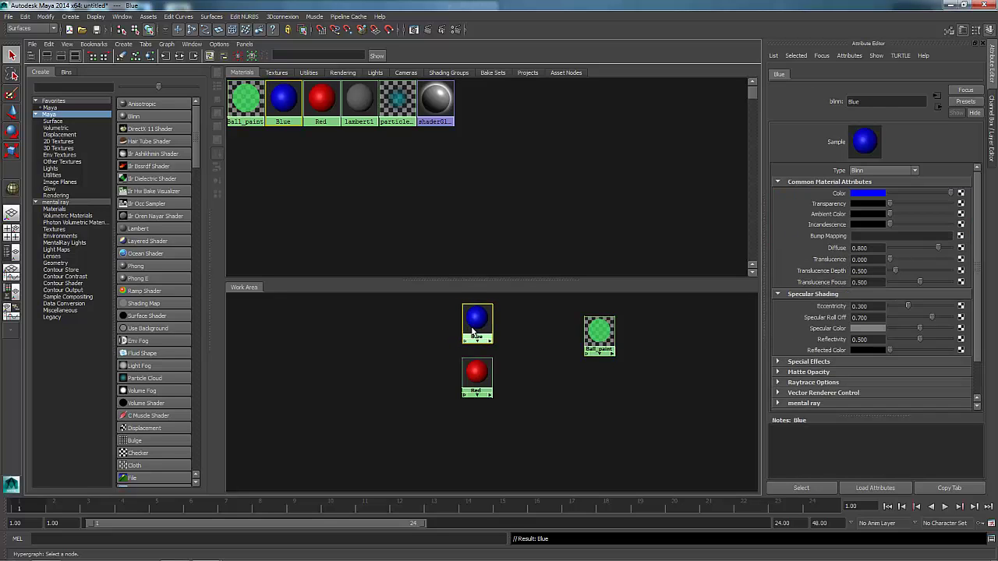
{"action": "left_click_drag", "start_coordinate": [466, 327], "coordinate": [473, 326]}
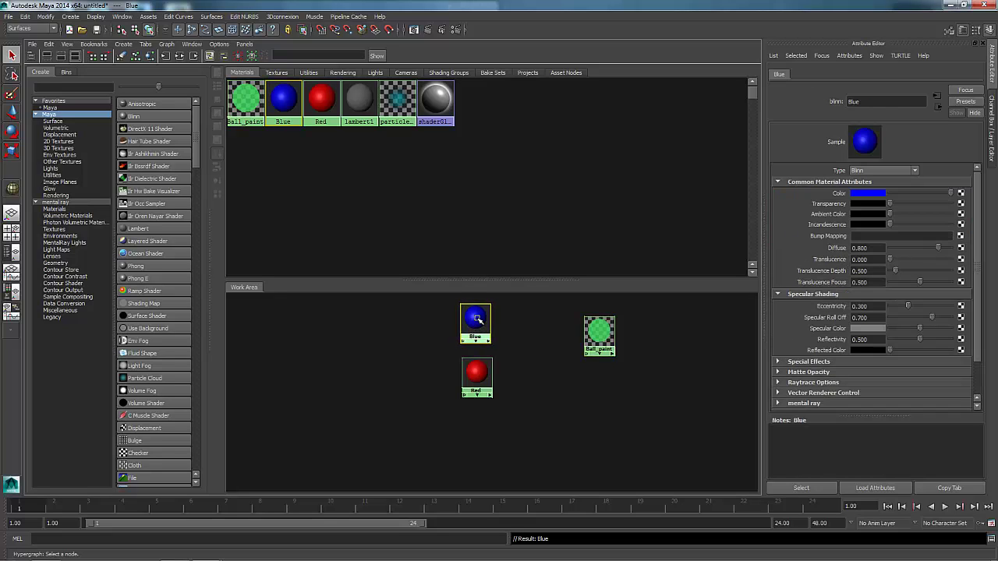
- Connect the Blue material and the Red material to Ball_paint using the Default input connection
{"action": "left_click", "coordinate": [477, 325]}
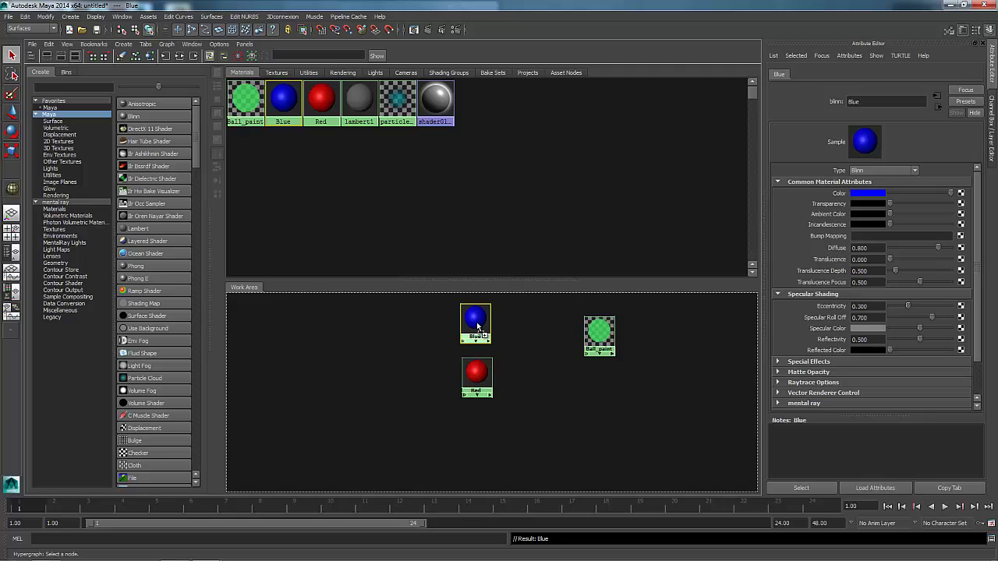
{"action": "right_click_drag", "start_coordinate": [477, 326], "coordinate": [475, 318]}
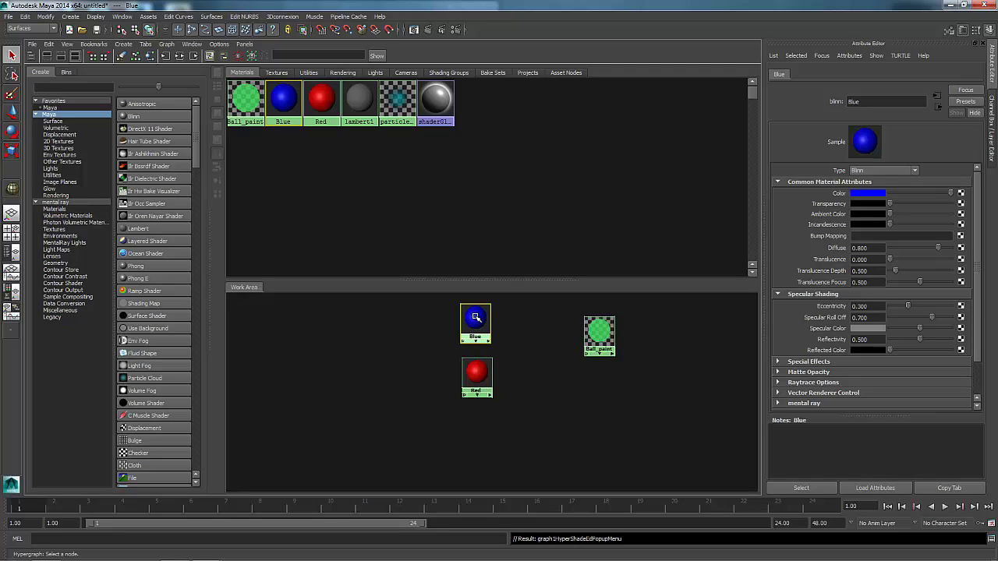
{"action": "middle_click_drag", "start_coordinate": [475, 317], "coordinate": [588, 332]}
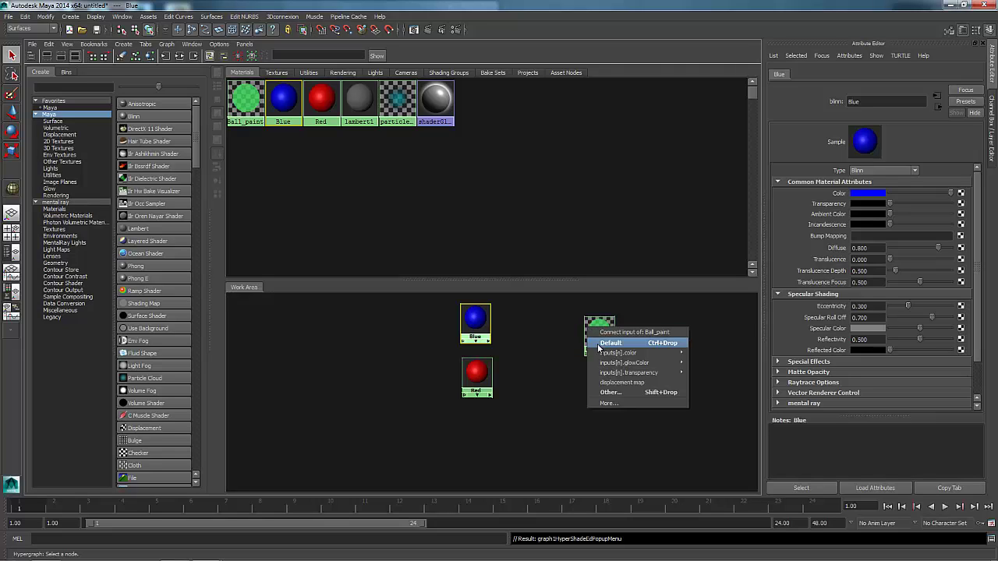
{"action": "left_click", "coordinate": [600, 344]}
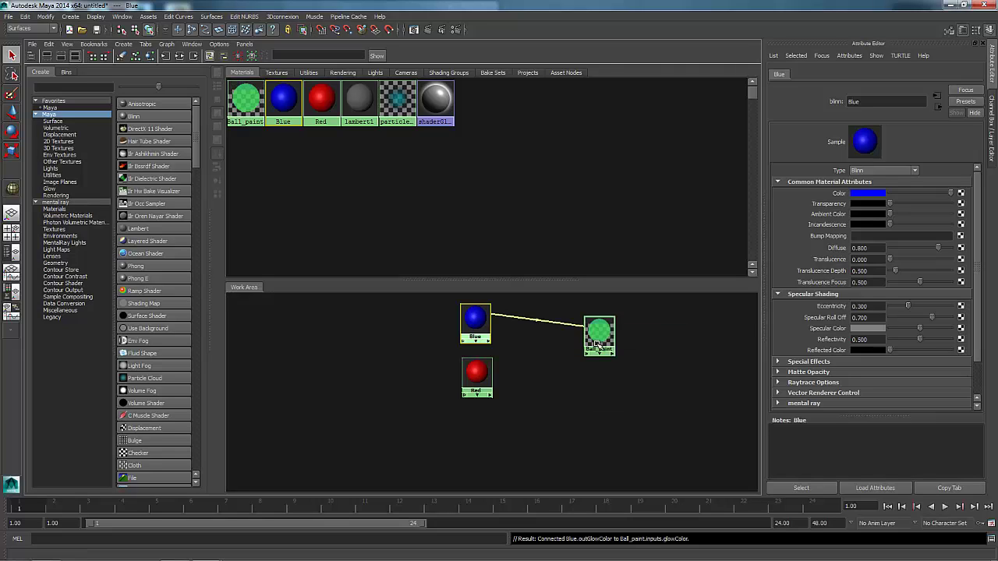
{"action": "left_click", "coordinate": [478, 373]}
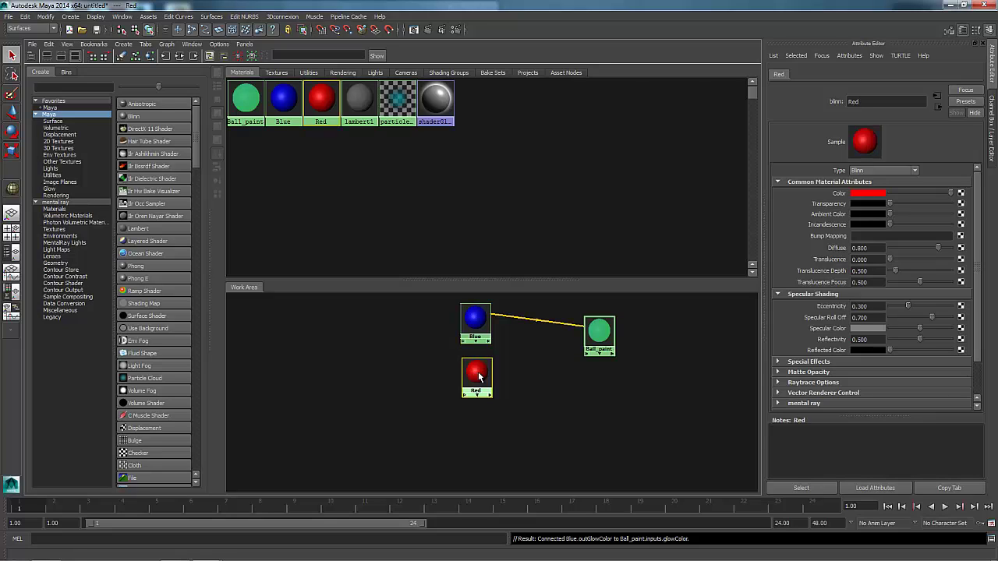
{"action": "middle_click_drag", "start_coordinate": [477, 375], "coordinate": [587, 337]}
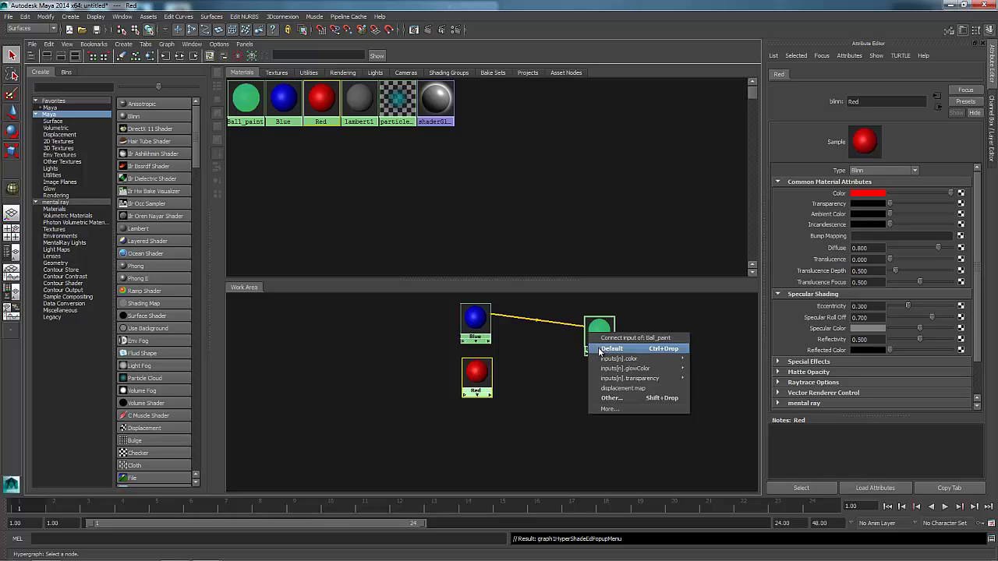
{"action": "left_click", "coordinate": [611, 348]}
- Graph the Ball_paint network in the work area and delete the default green layer from its Layered Shader Attributes
{"action": "left_click_drag", "start_coordinate": [599, 329], "coordinate": [552, 359]}
{"action": "left_click", "coordinate": [553, 360]}
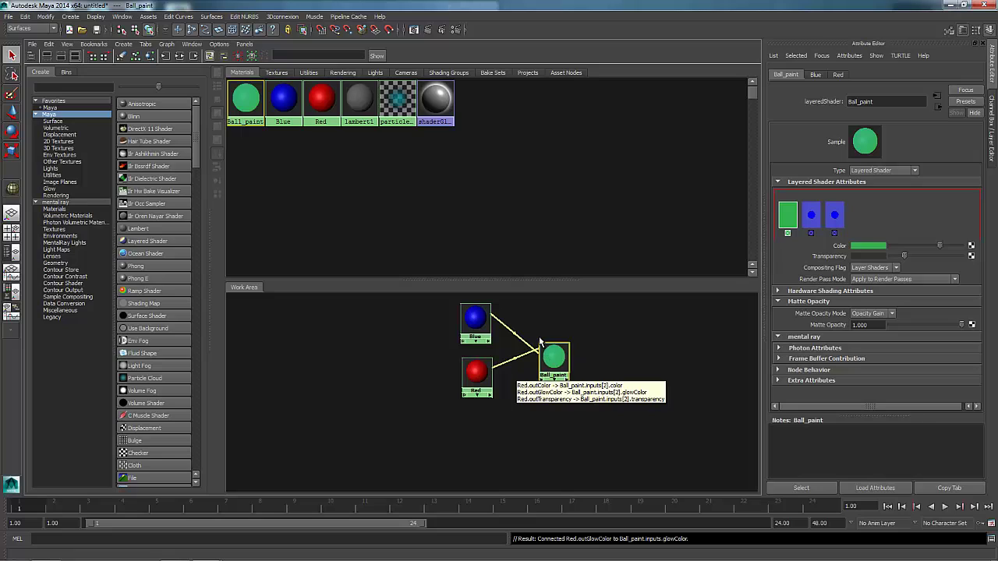
{"action": "right_click", "coordinate": [244, 99]}
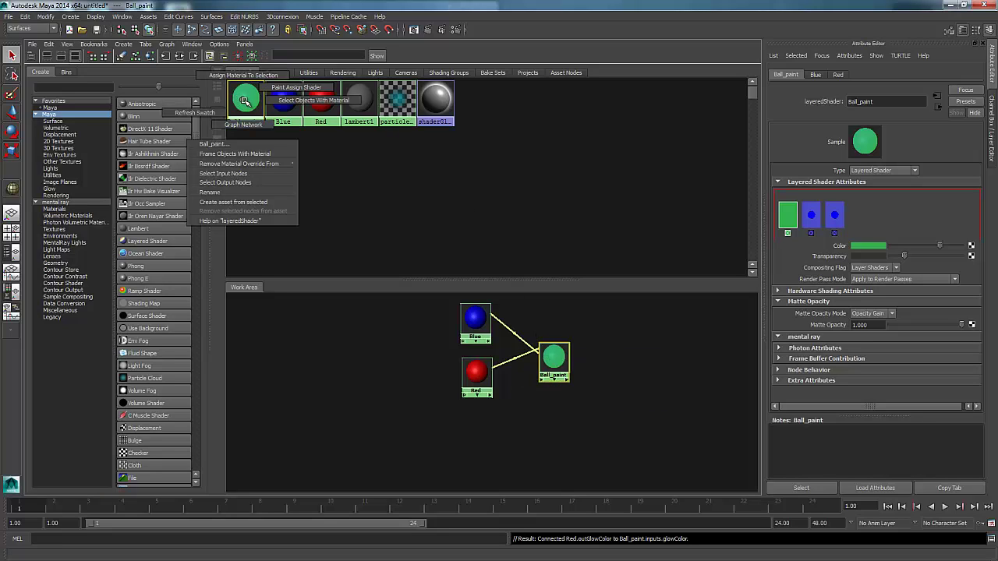
{"action": "right_click_drag", "start_coordinate": [241, 82], "coordinate": [243, 125]}
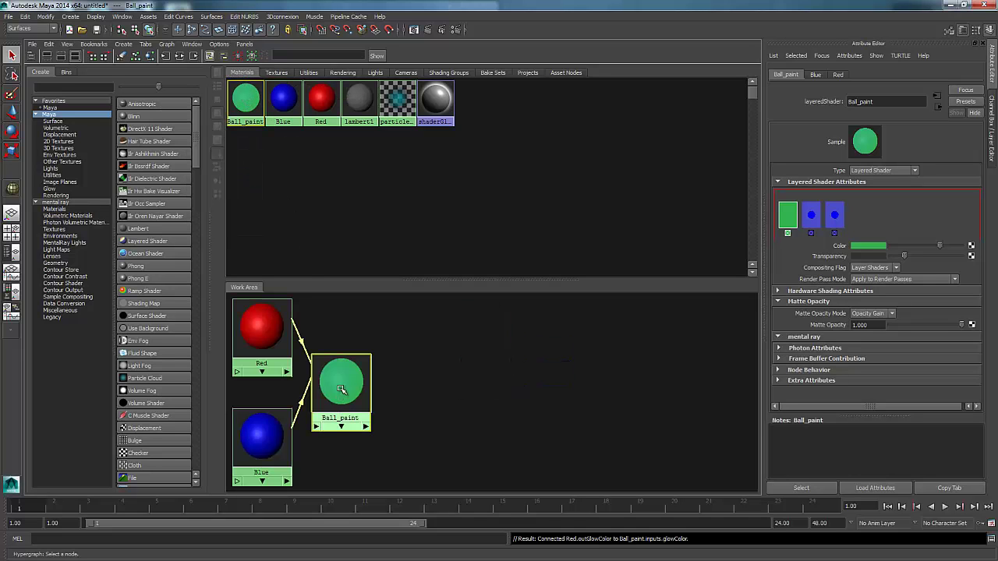
{"action": "left_click_drag", "start_coordinate": [341, 392], "coordinate": [434, 377]}
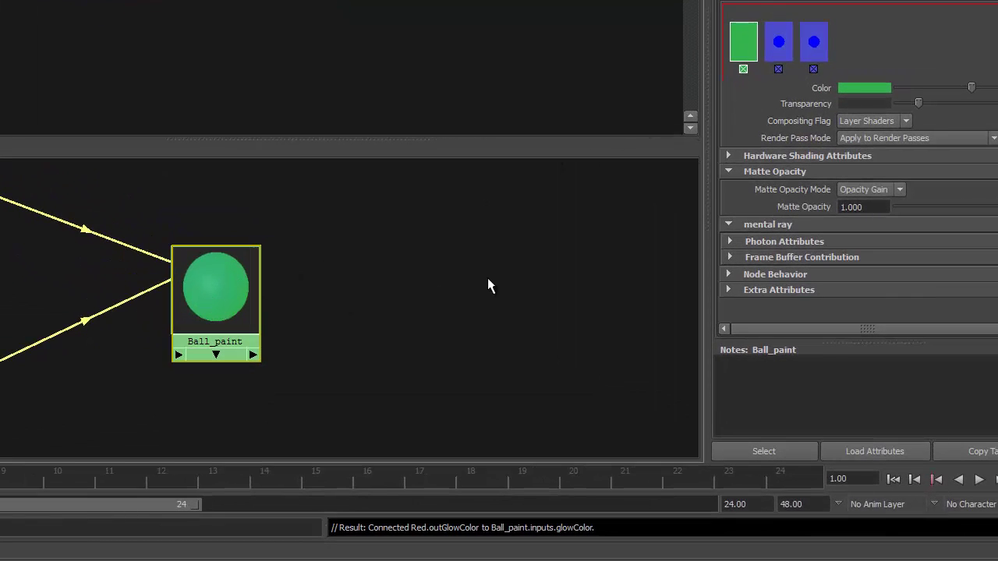
{"action": "left_click", "coordinate": [743, 70]}
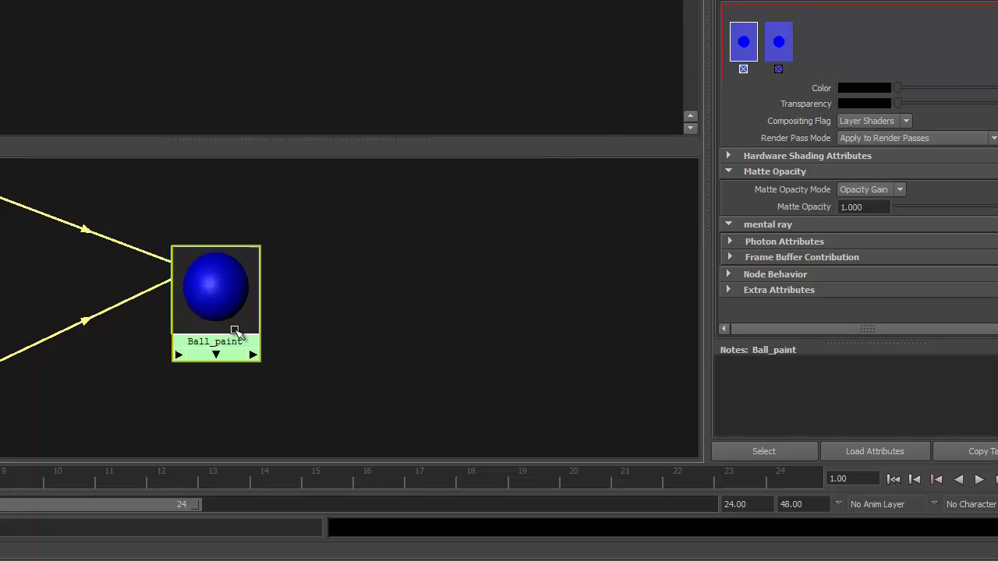
- Create a large polygon sphere centered on the perspective grid and display it with smooth mesh preview
{"action": "left_click_drag", "start_coordinate": [215, 307], "coordinate": [194, 286]}
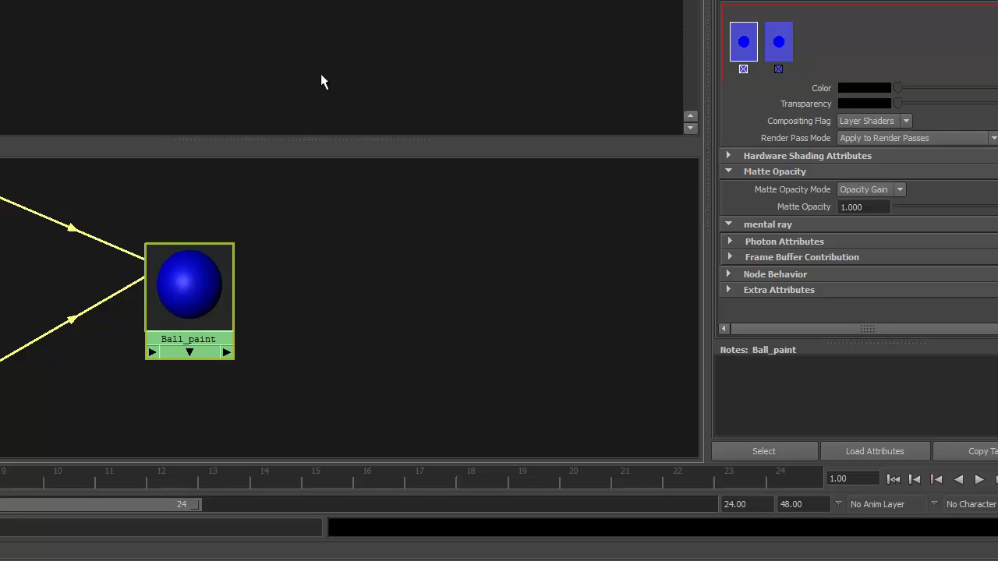
{"action": "key", "text": "space"}
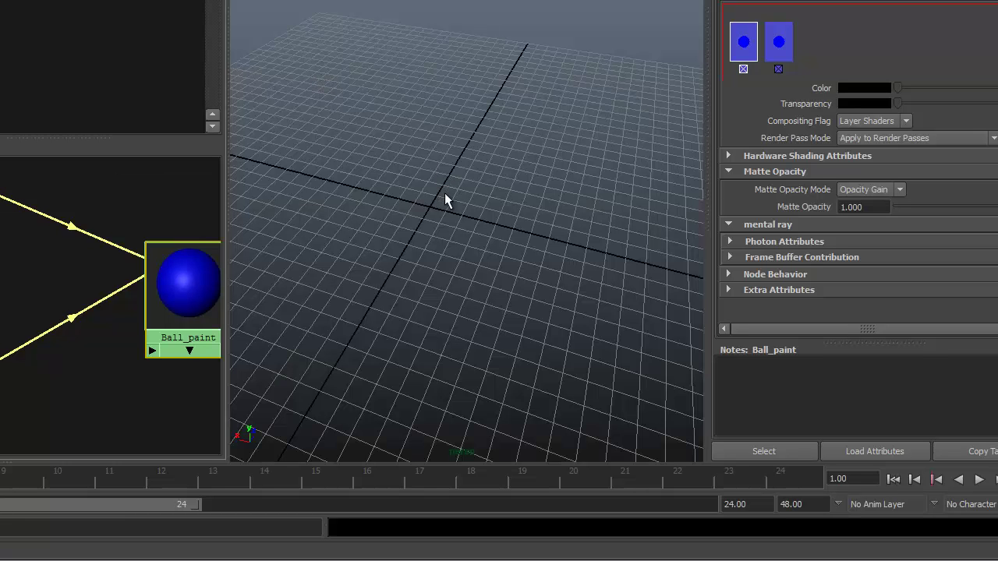
{"action": "right_click", "coordinate": [433, 204], "text": "shift"}
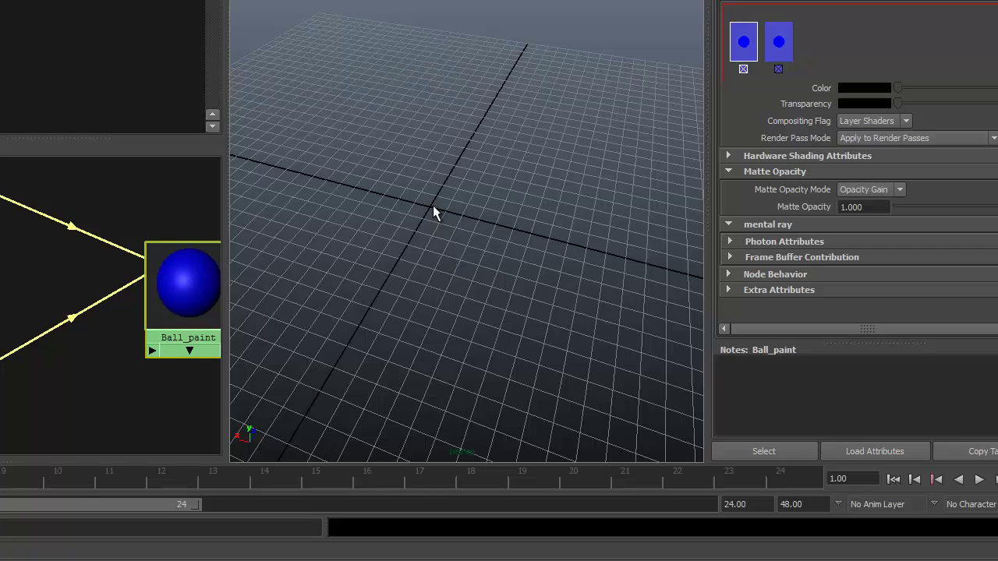
{"action": "right_click_drag", "start_coordinate": [433, 204], "coordinate": [491, 209], "text": "shift"}
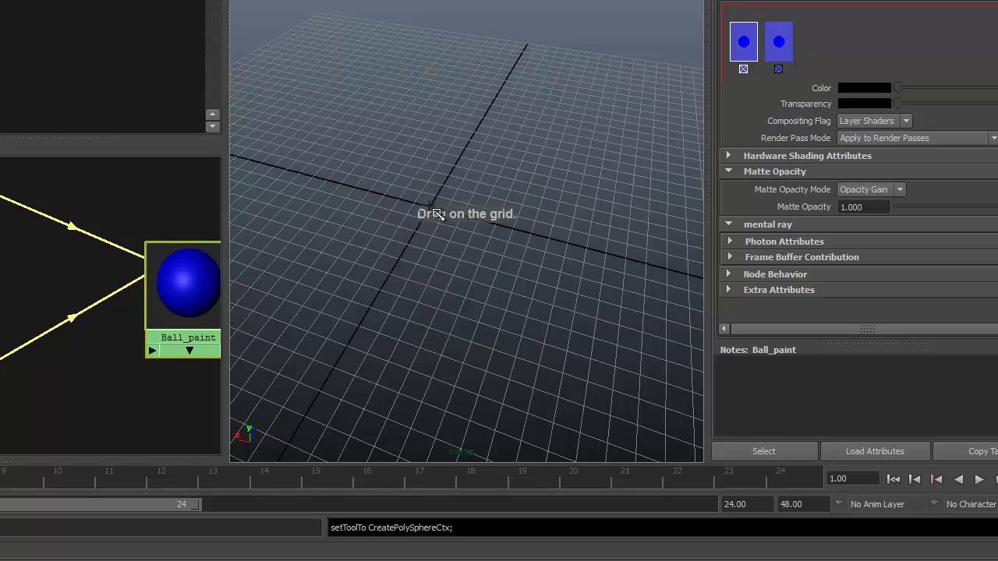
{"action": "left_click_drag", "start_coordinate": [438, 212], "coordinate": [585, 333]}
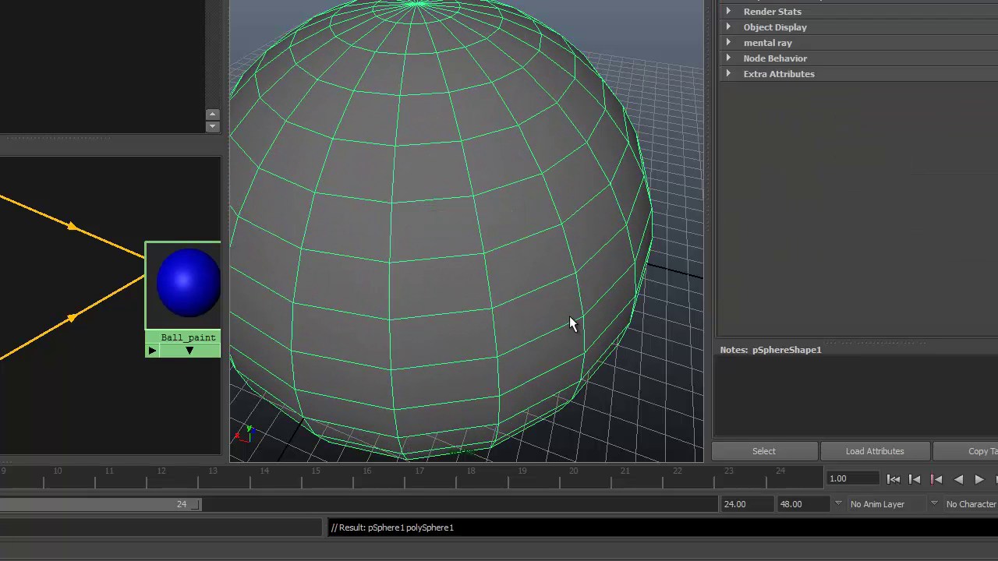
{"action": "key", "text": "3"}
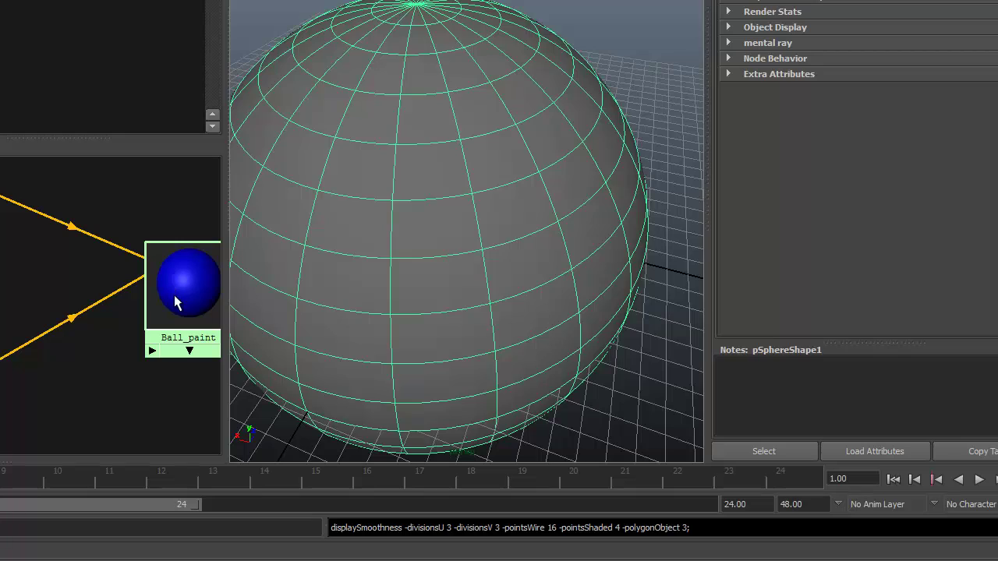
- Assign the Ball_paint material to the sphere, and dismiss the test render after checking it
{"action": "left_click", "coordinate": [173, 294]}
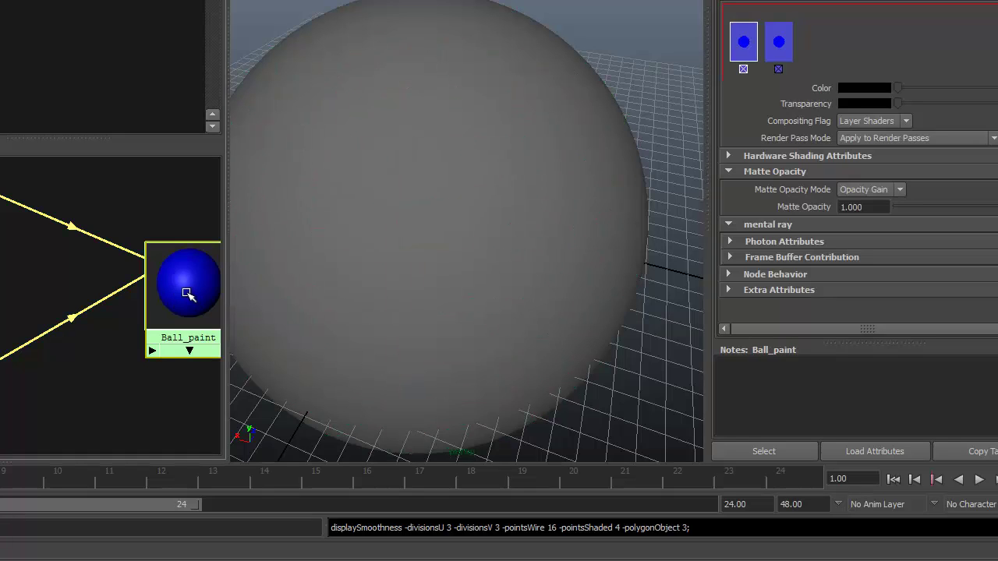
{"action": "left_click_drag", "start_coordinate": [187, 293], "coordinate": [115, 287]}
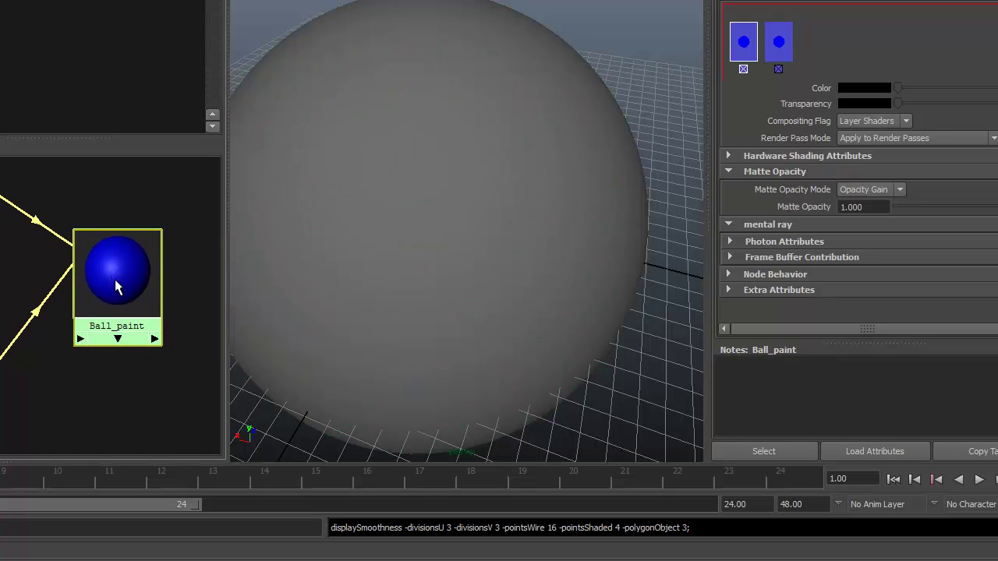
{"action": "middle_click_drag", "start_coordinate": [116, 283], "coordinate": [324, 201]}
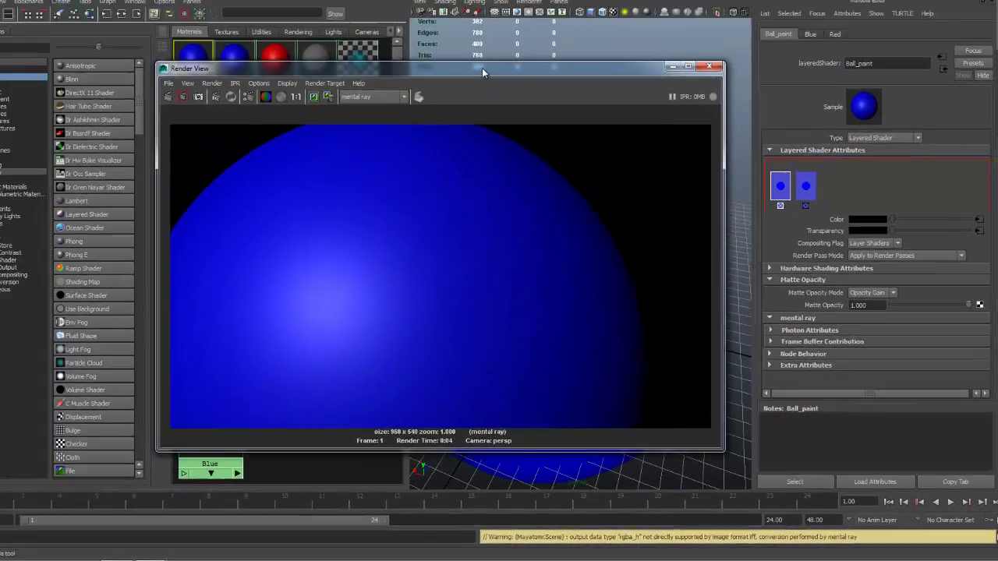
{"action": "left_click_drag", "start_coordinate": [482, 68], "coordinate": [621, 42]}
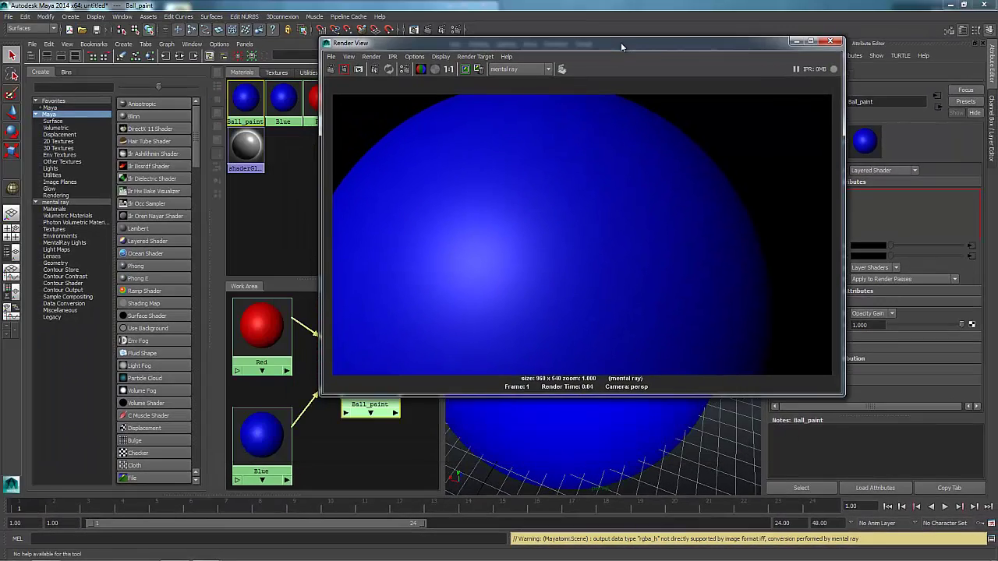
{"action": "left_click", "coordinate": [831, 40]}
- Try rearranging the Blue and Red layers in Ball_paint's Layered Shader Attributes
{"action": "middle_click_drag", "start_coordinate": [790, 227], "coordinate": [807, 228]}
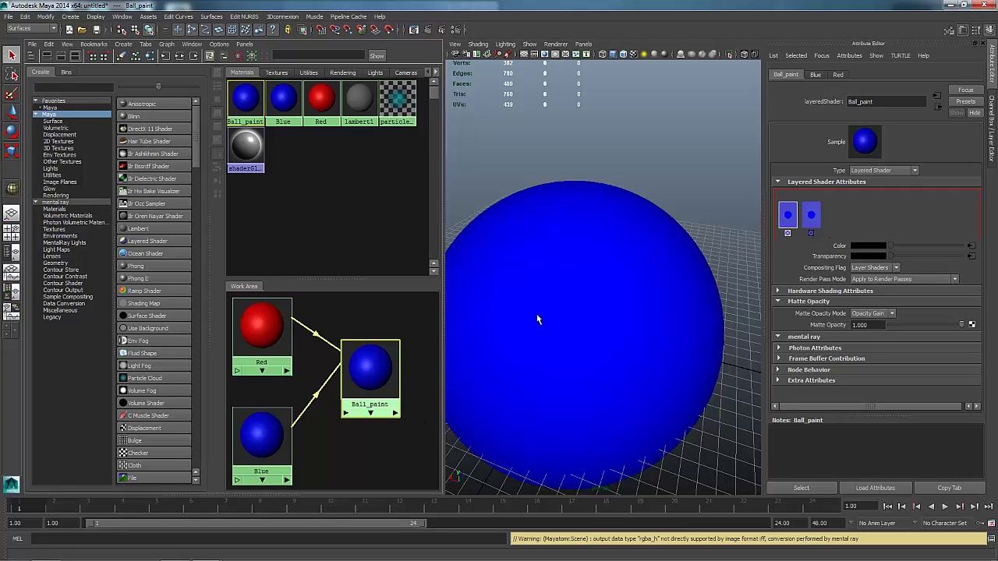
{"action": "middle_click_drag", "start_coordinate": [792, 228], "coordinate": [815, 225]}
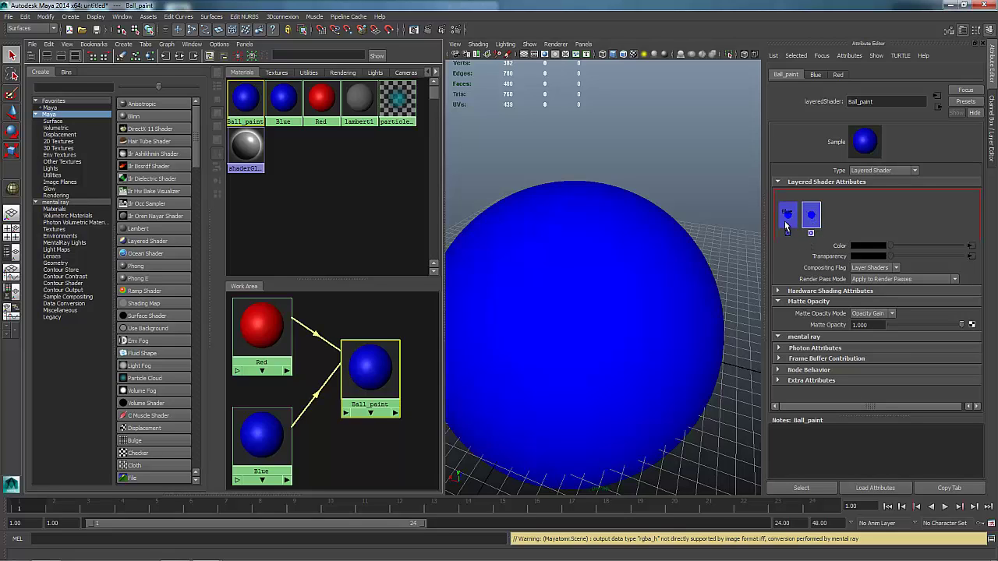
- Break the Blue layer's transparency connection in Ball_paint and map a Checker texture to that transparency
{"action": "left_click", "coordinate": [789, 225]}
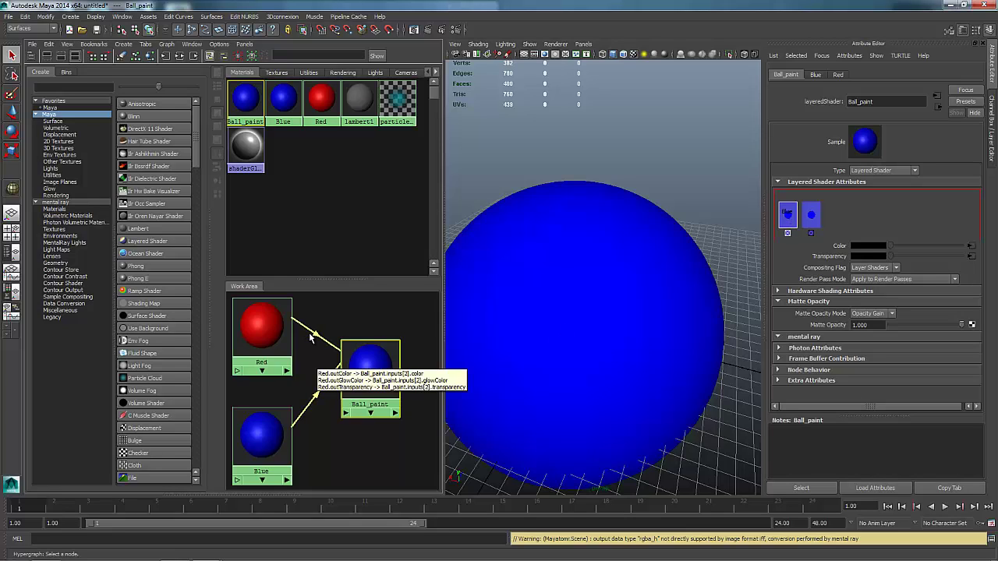
{"action": "right_click", "coordinate": [830, 260]}
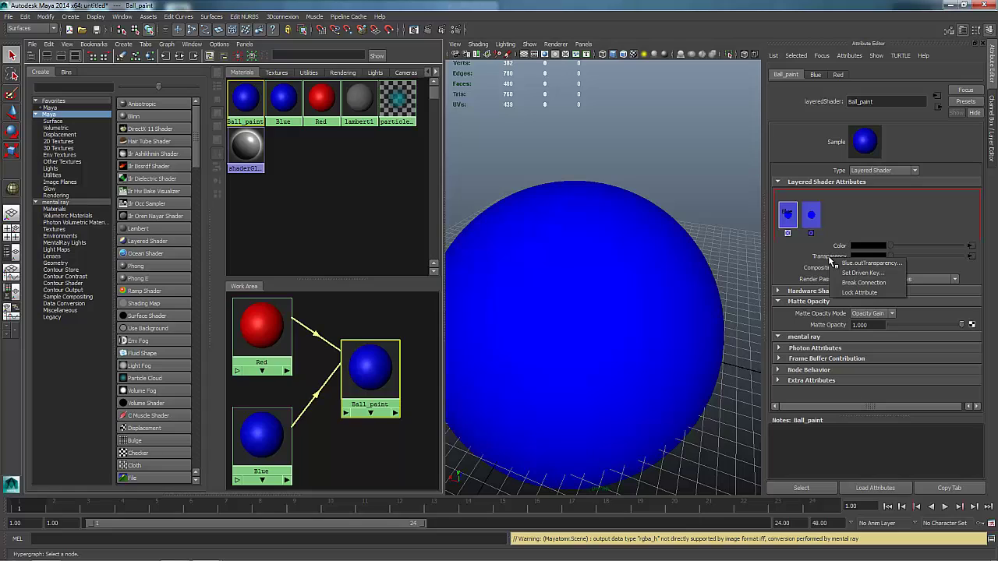
{"action": "left_click", "coordinate": [838, 283]}
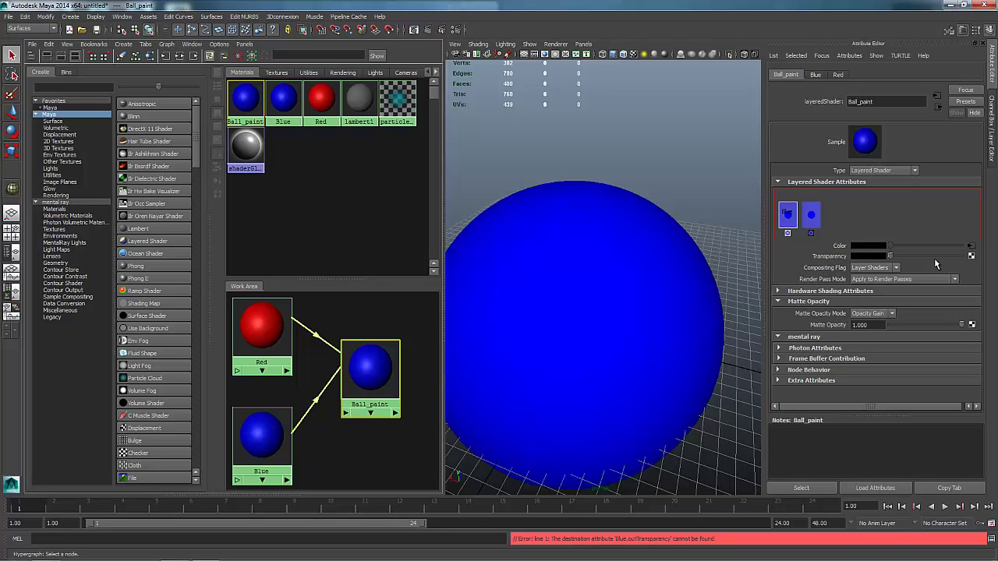
{"action": "left_click", "coordinate": [972, 255]}
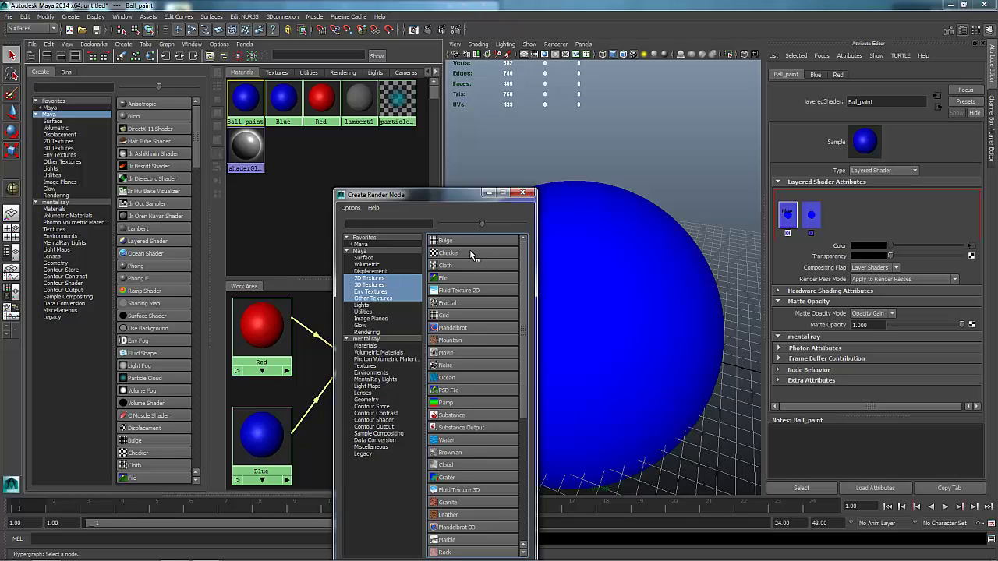
{"action": "left_click", "coordinate": [470, 253]}
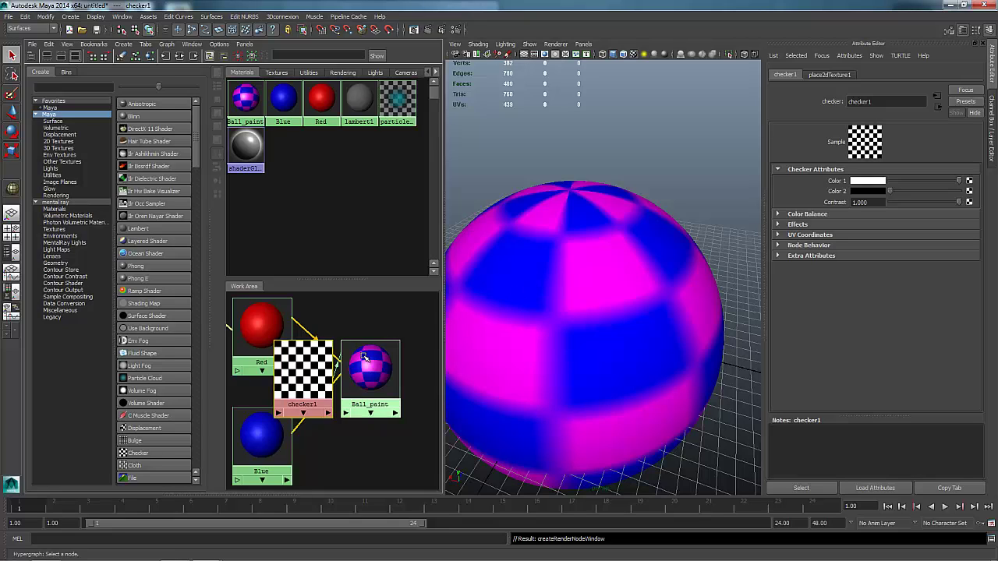
- Space out the checker1 and Ball_paint nodes in the work area and render the sphere
{"action": "left_click_drag", "start_coordinate": [318, 367], "coordinate": [329, 402]}
{"action": "left_click_drag", "start_coordinate": [369, 376], "coordinate": [384, 373]}
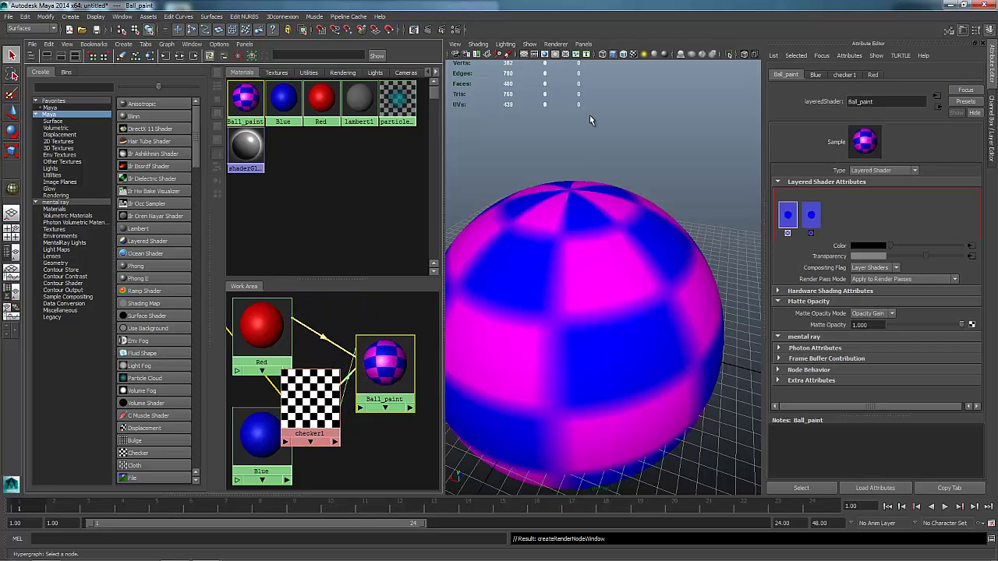
{"action": "left_click", "coordinate": [428, 30]}
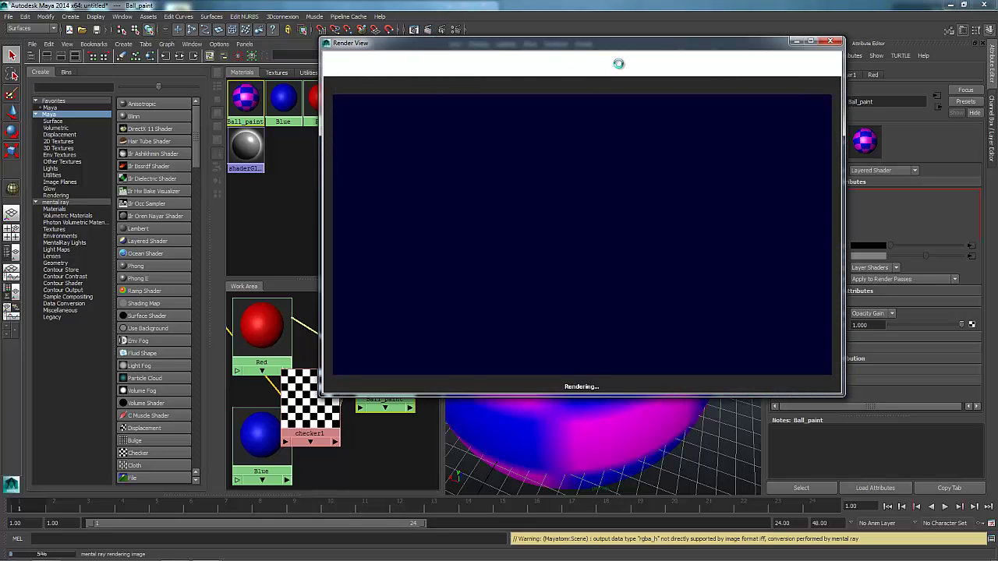
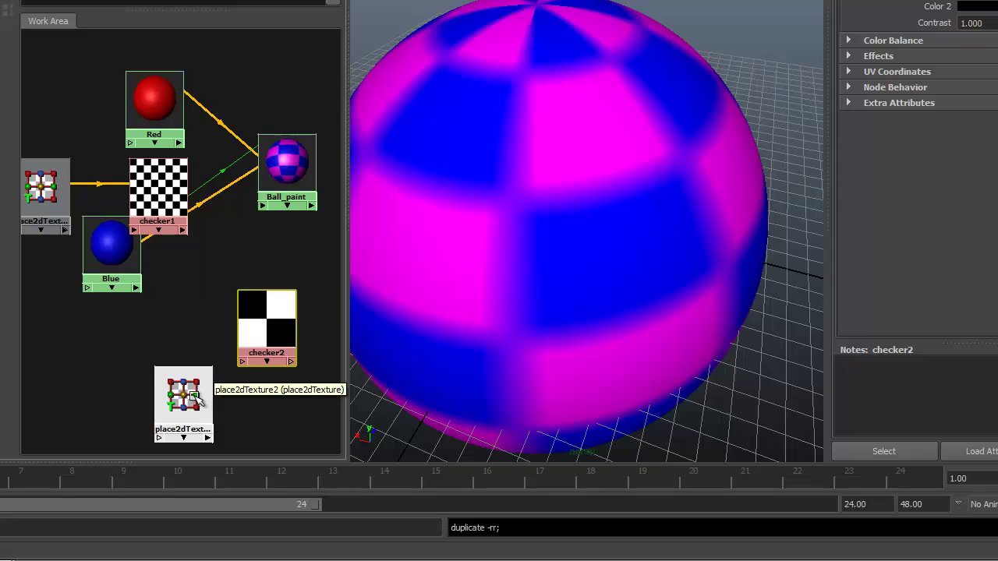
- Connect place2dTexture2 to checker2 and arrange the two nodes in a row below the Ball_paint network
{"action": "left_click", "coordinate": [282, 353]}
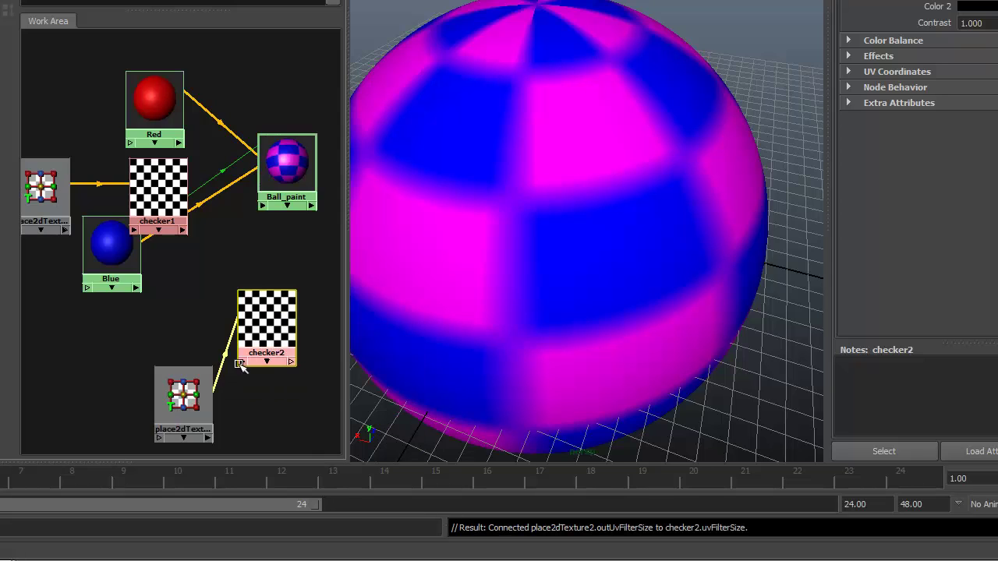
{"action": "left_click_drag", "start_coordinate": [189, 388], "coordinate": [67, 331]}
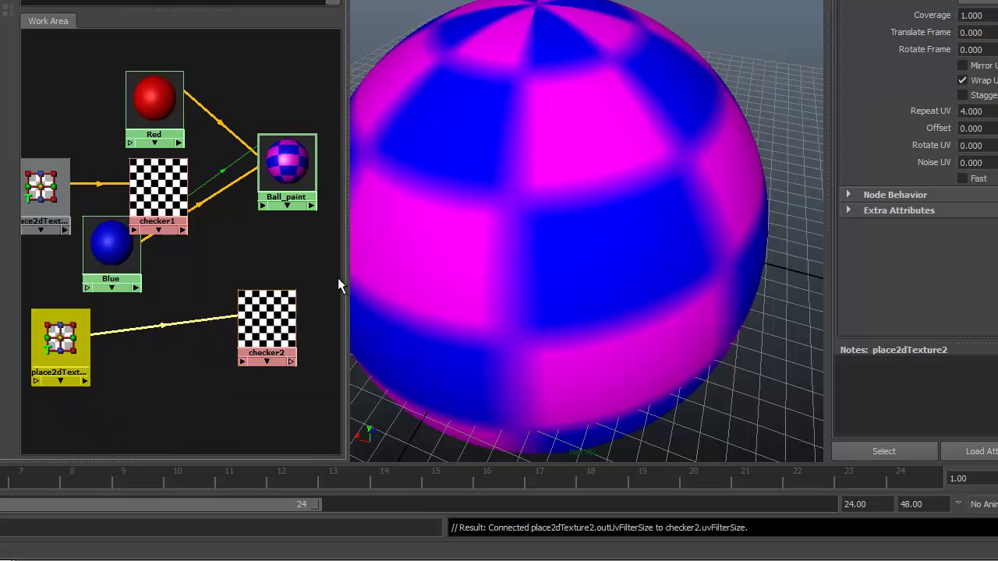
{"action": "left_click_drag", "start_coordinate": [283, 316], "coordinate": [248, 335]}
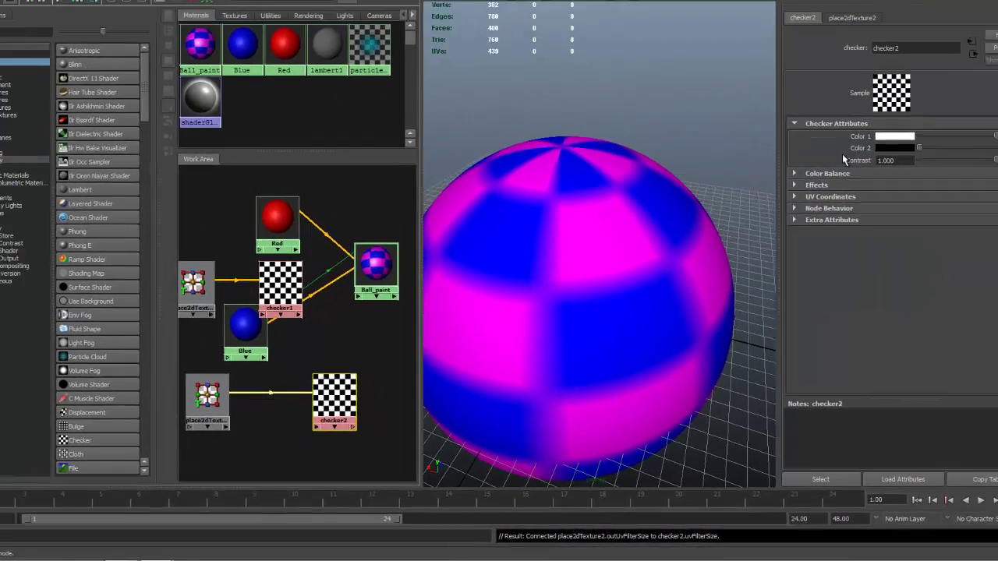
- Enable Invert in the Effects settings of checker2
{"action": "left_click", "coordinate": [914, 40]}
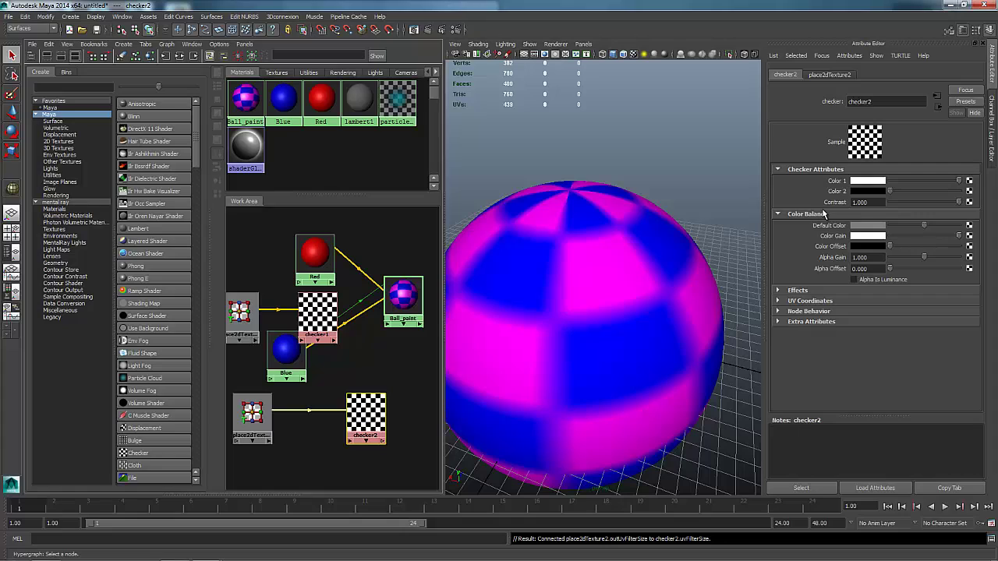
{"action": "left_click", "coordinate": [823, 213]}
{"action": "left_click", "coordinate": [814, 225]}
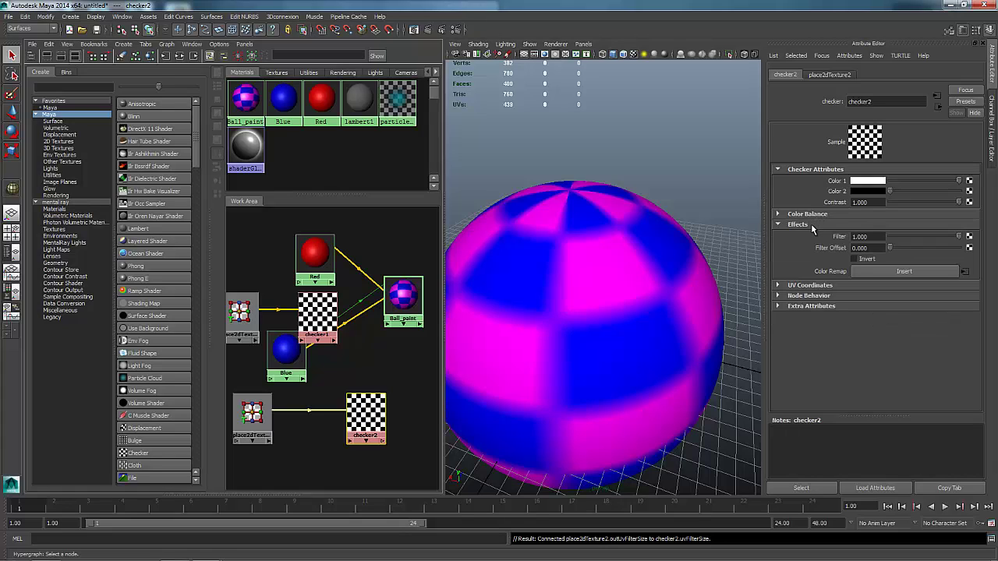
{"action": "left_click", "coordinate": [853, 258]}
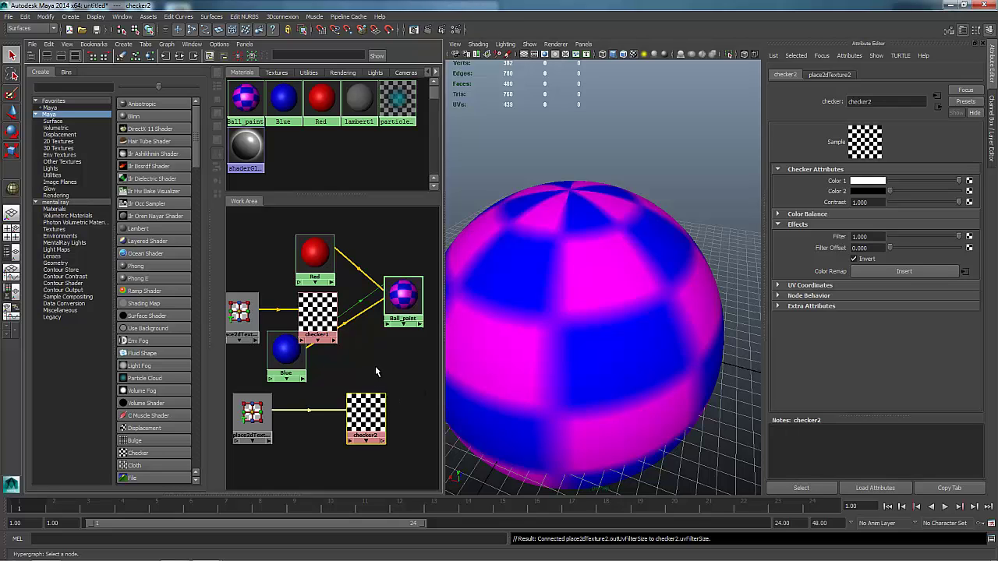
- Replace the Red layer's transparency connection in Ball_paint with checker2, and reposition the Ball_paint node between the two checkers
{"action": "left_click", "coordinate": [403, 295]}
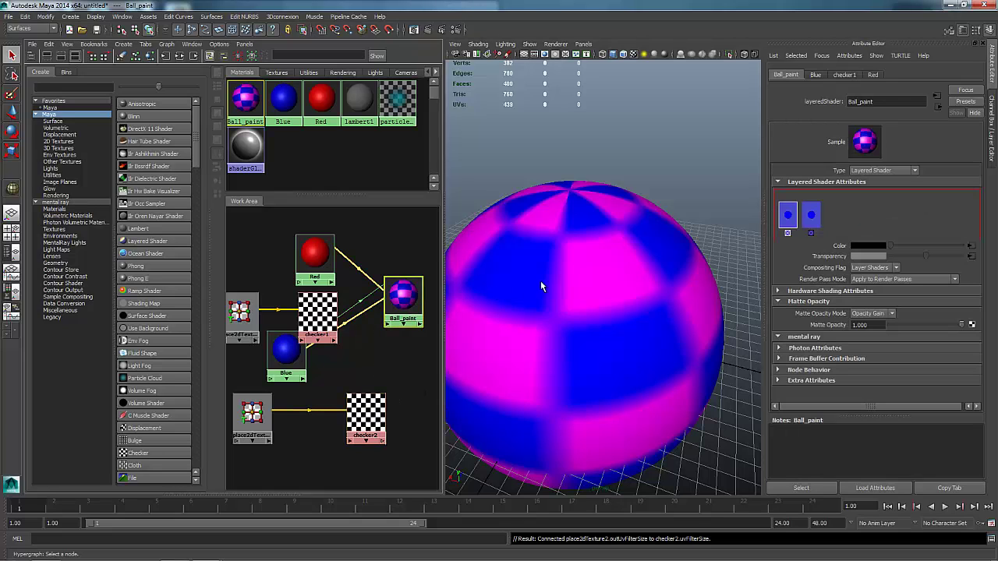
{"action": "left_click", "coordinate": [811, 224]}
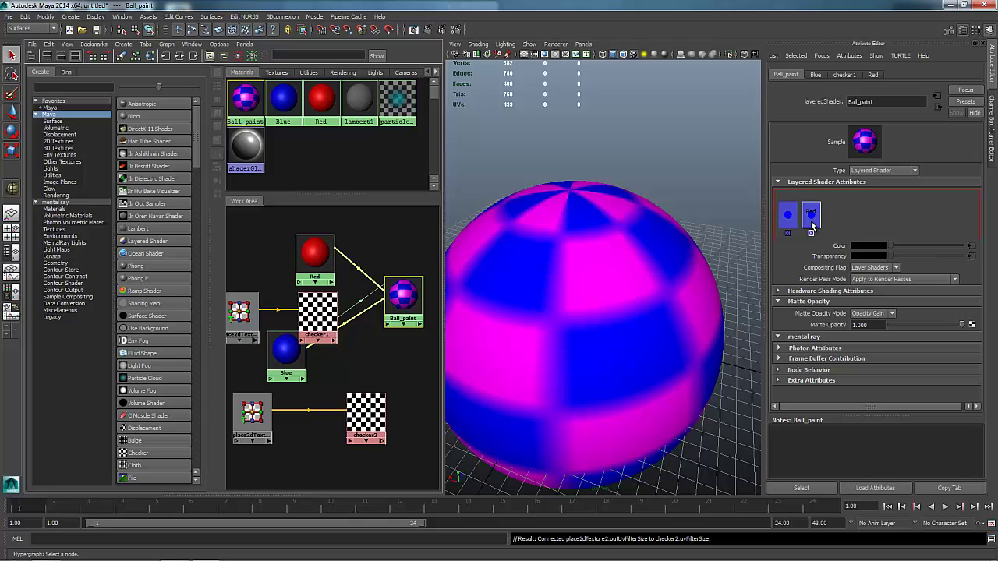
{"action": "right_click", "coordinate": [833, 257]}
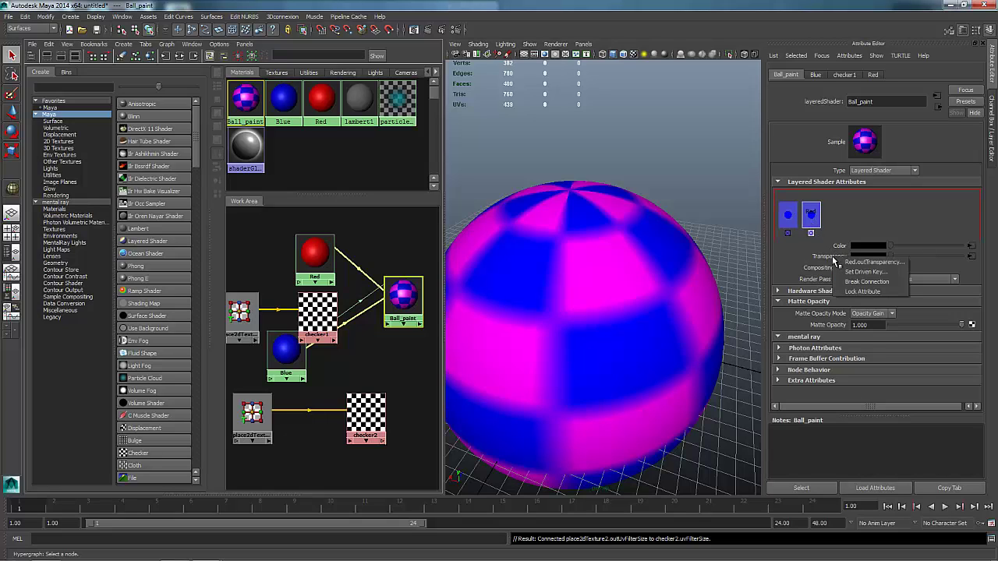
{"action": "left_click", "coordinate": [865, 281]}
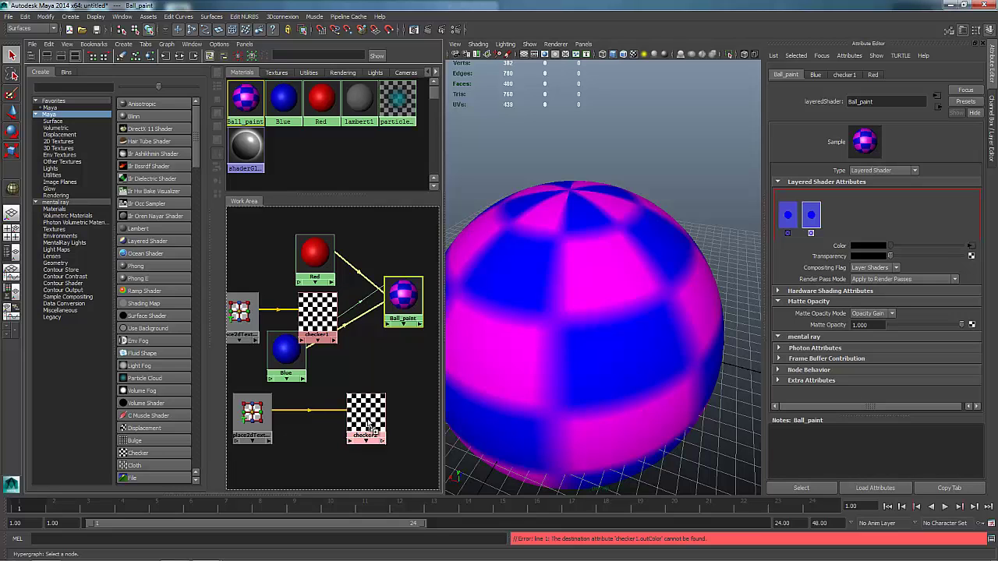
{"action": "middle_click_drag", "start_coordinate": [835, 273], "coordinate": [836, 262]}
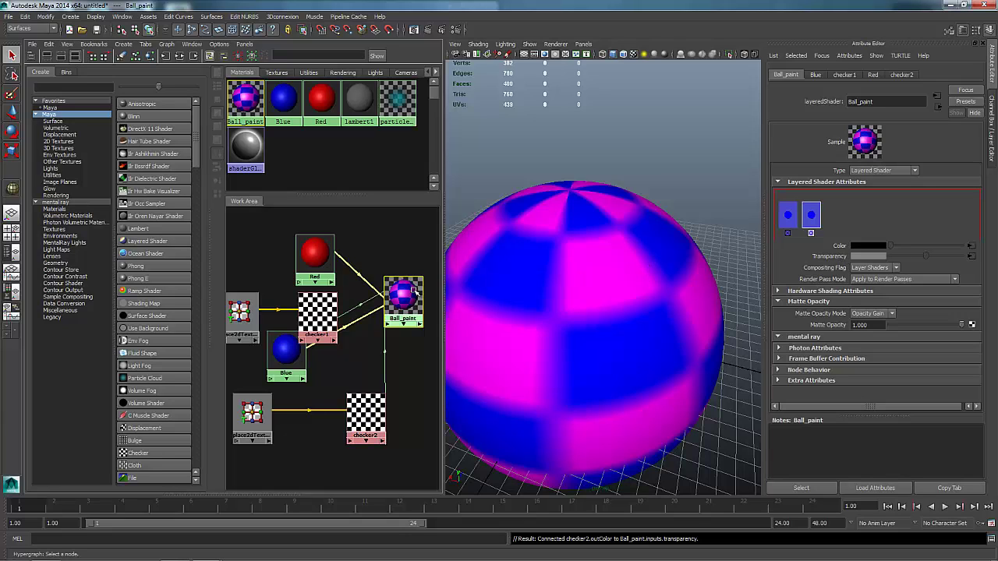
{"action": "left_click_drag", "start_coordinate": [404, 295], "coordinate": [413, 328]}
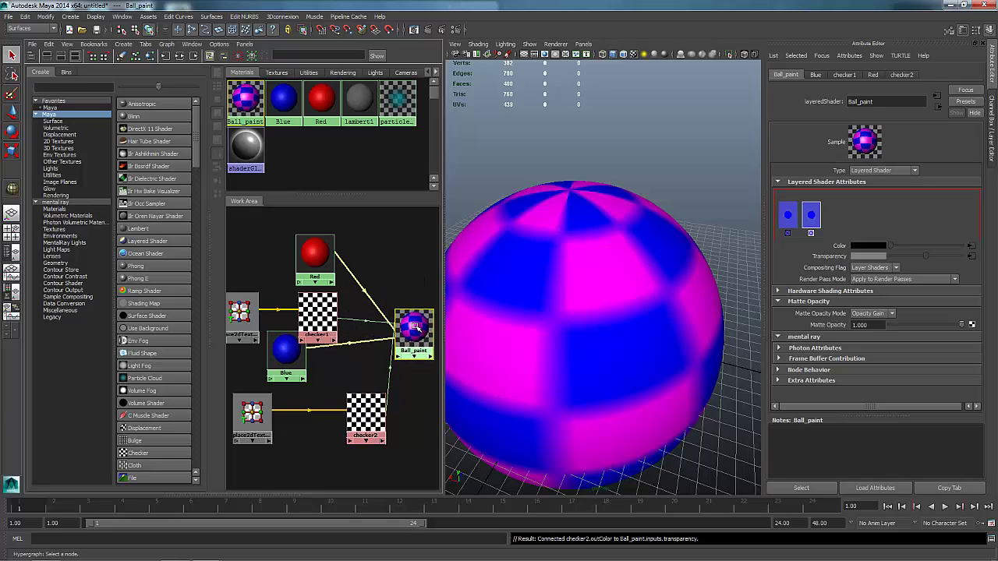
- Toggle the Invert setting of checker2 off and on repeatedly to compare its effect on the sphere, leaving it enabled
{"action": "left_click", "coordinate": [361, 413]}
{"action": "left_click", "coordinate": [854, 259]}
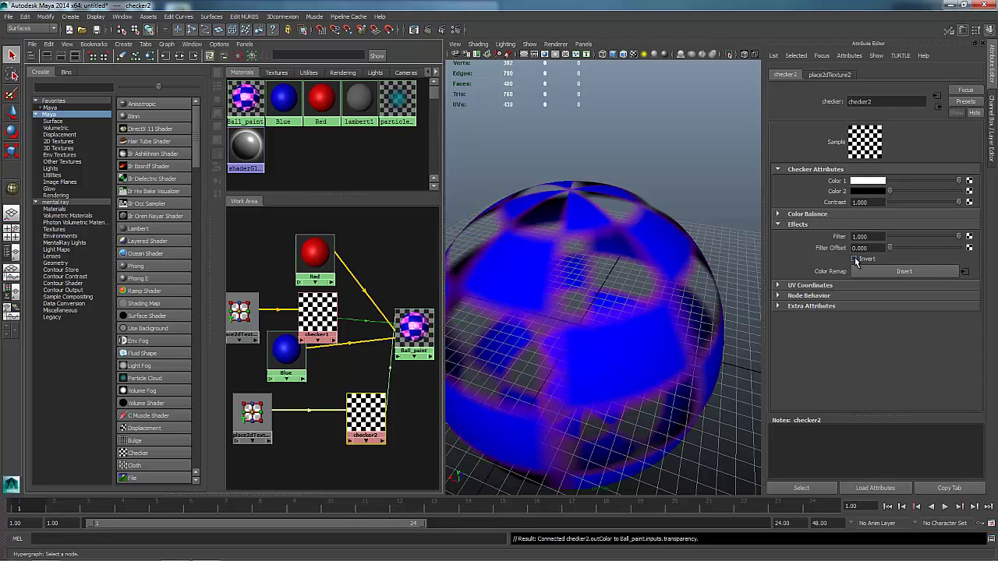
{"action": "left_click", "coordinate": [854, 259]}
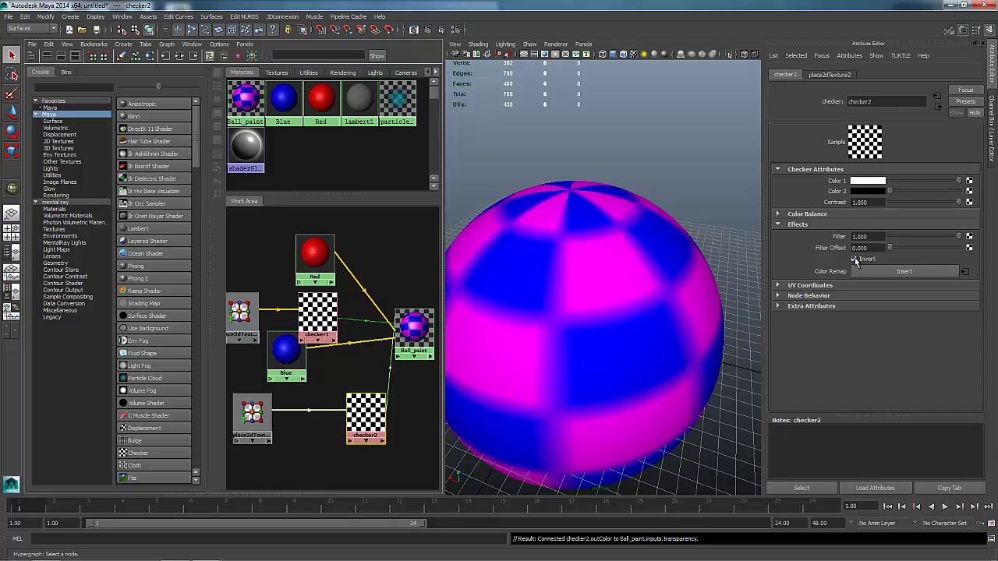
{"action": "left_click", "coordinate": [855, 259]}
{"action": "left_click", "coordinate": [854, 259]}
{"action": "left_click", "coordinate": [854, 259]}
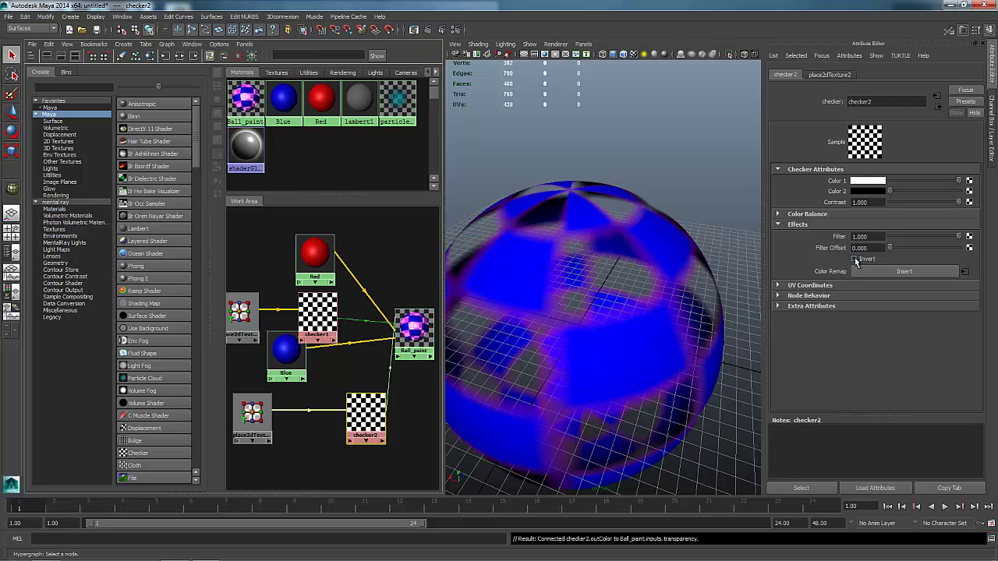
{"action": "left_click", "coordinate": [854, 259]}
{"action": "left_click", "coordinate": [854, 259]}
{"action": "left_click", "coordinate": [854, 259]}
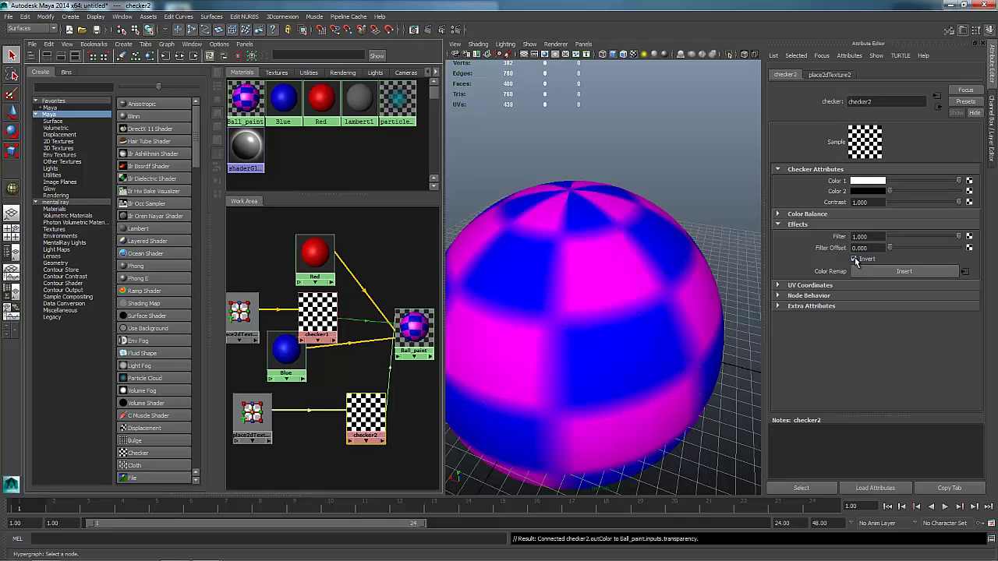
{"action": "left_click", "coordinate": [854, 259]}
{"action": "left_click", "coordinate": [854, 259]}
- Delete the Red, Blue, checker and place2dTexture nodes feeding Ball_paint, and move the Ball_paint node slightly up in the work area
{"action": "left_click", "coordinate": [414, 327]}
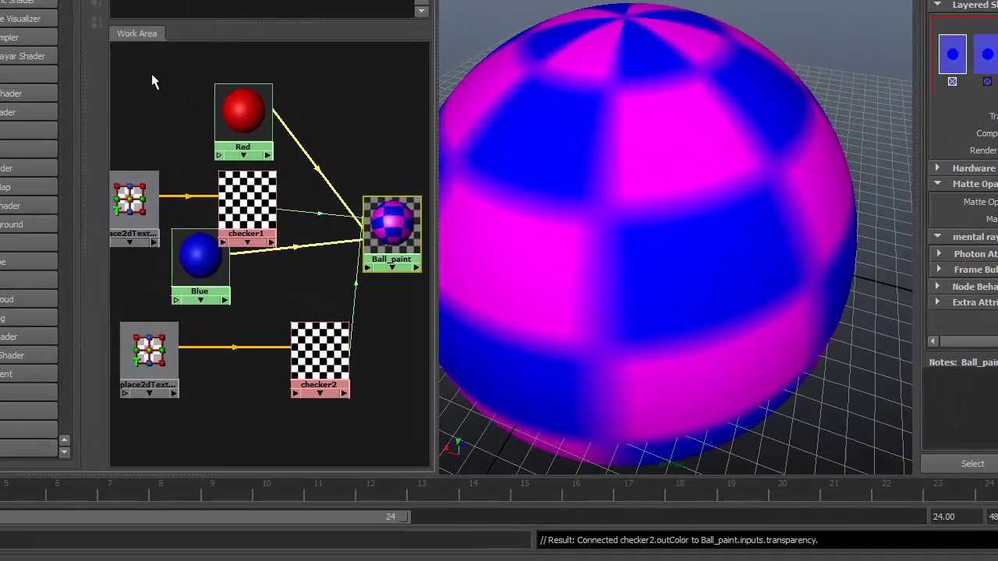
{"action": "left_click_drag", "start_coordinate": [152, 73], "coordinate": [336, 387]}
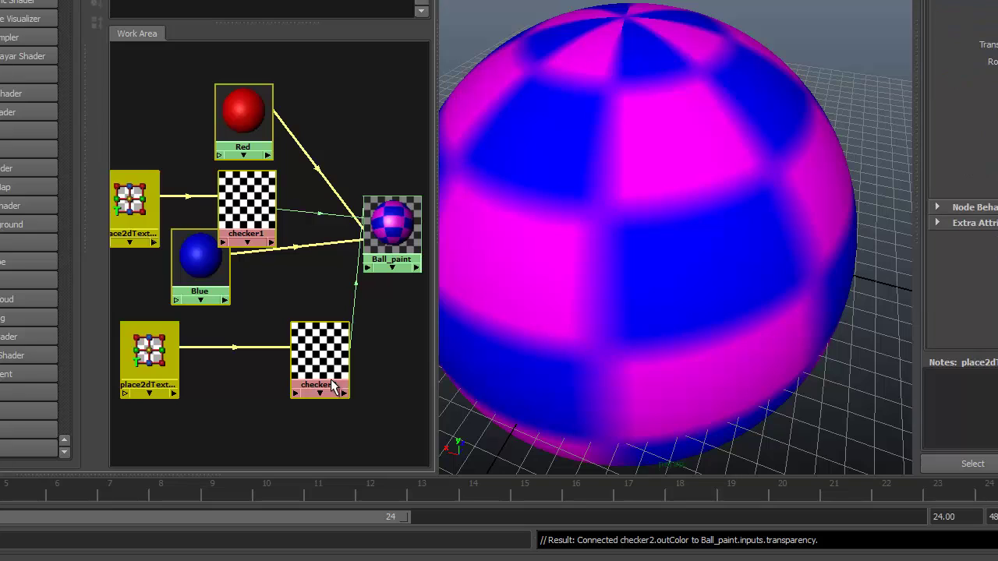
{"action": "key", "text": "Delete"}
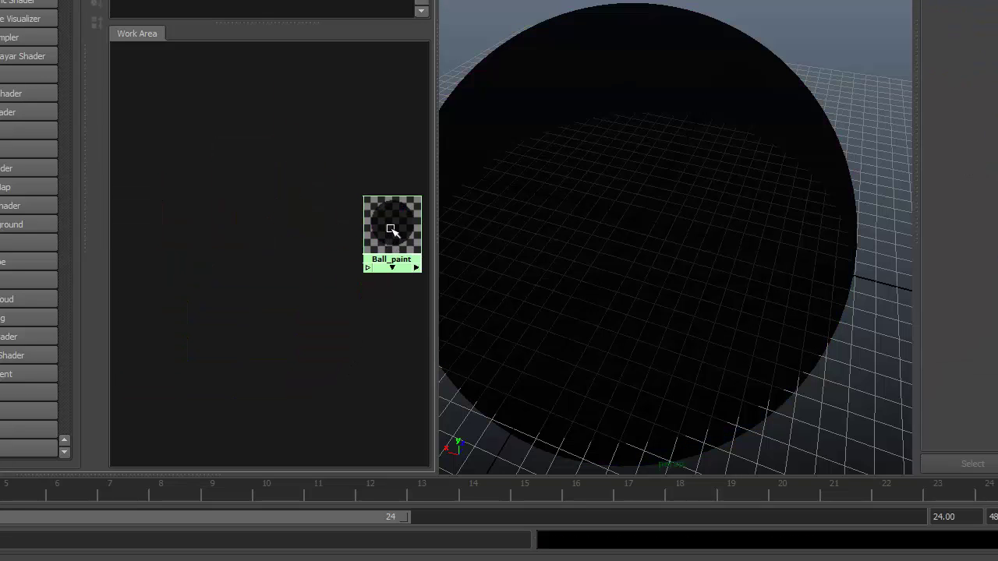
{"action": "left_click_drag", "start_coordinate": [392, 225], "coordinate": [378, 183]}
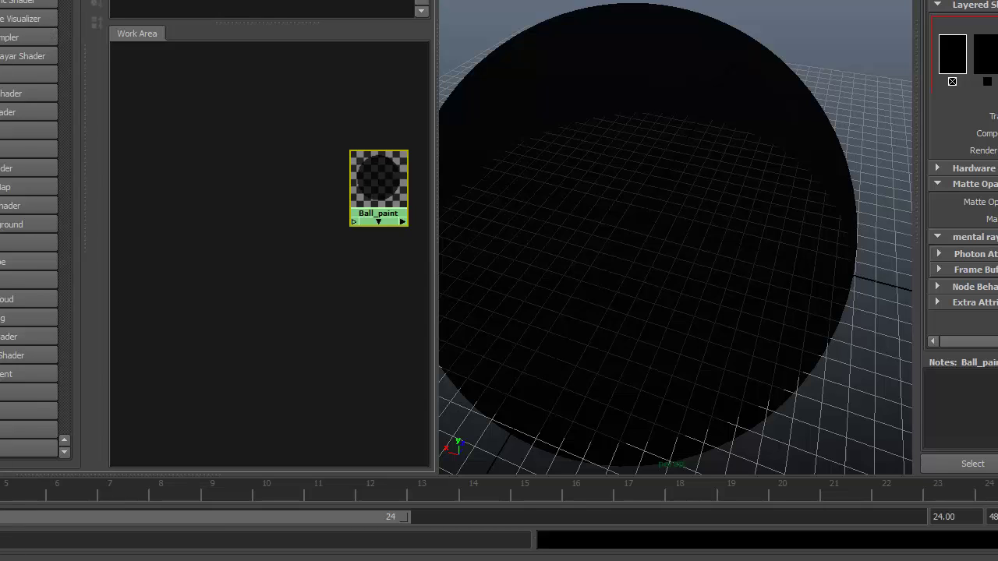
- Create two mia_material_x_passes materials and stack them one above the other beside Ball_paint
{"action": "scroll", "coordinate": [29, 233], "scroll_direction": "down", "scroll_amount": 5}
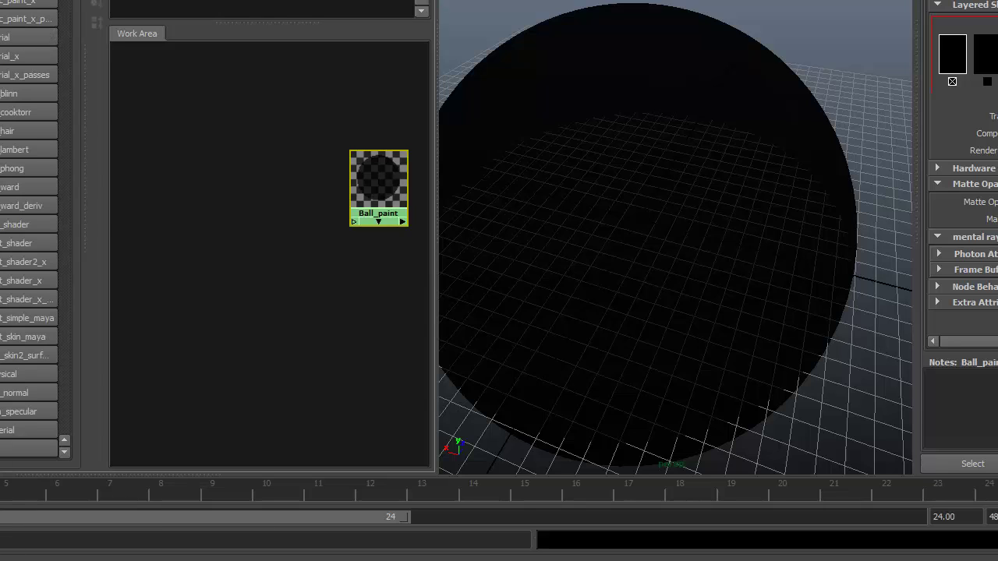
{"action": "left_click", "coordinate": [4, 78]}
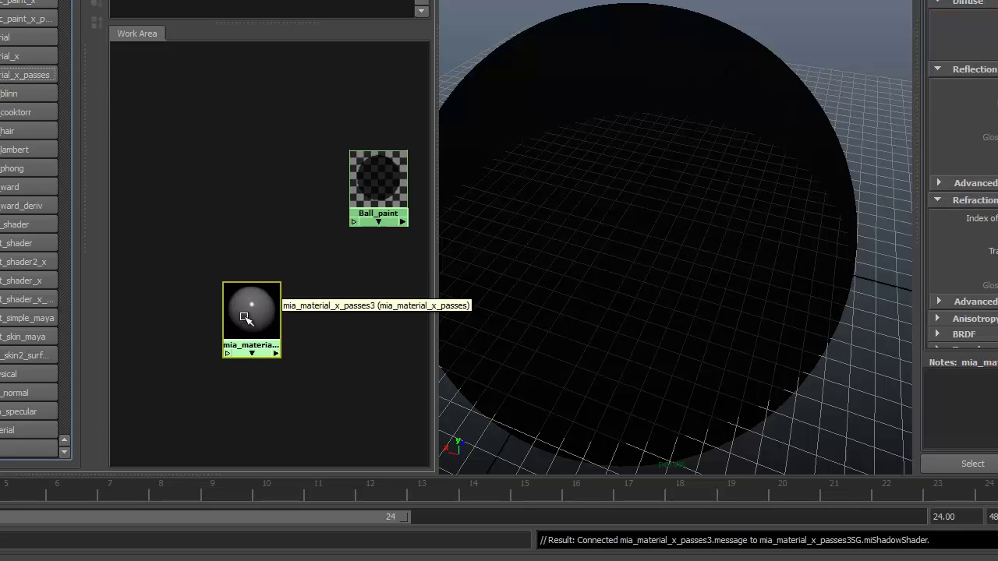
{"action": "left_click_drag", "start_coordinate": [243, 300], "coordinate": [170, 135]}
{"action": "left_click", "coordinate": [50, 71]}
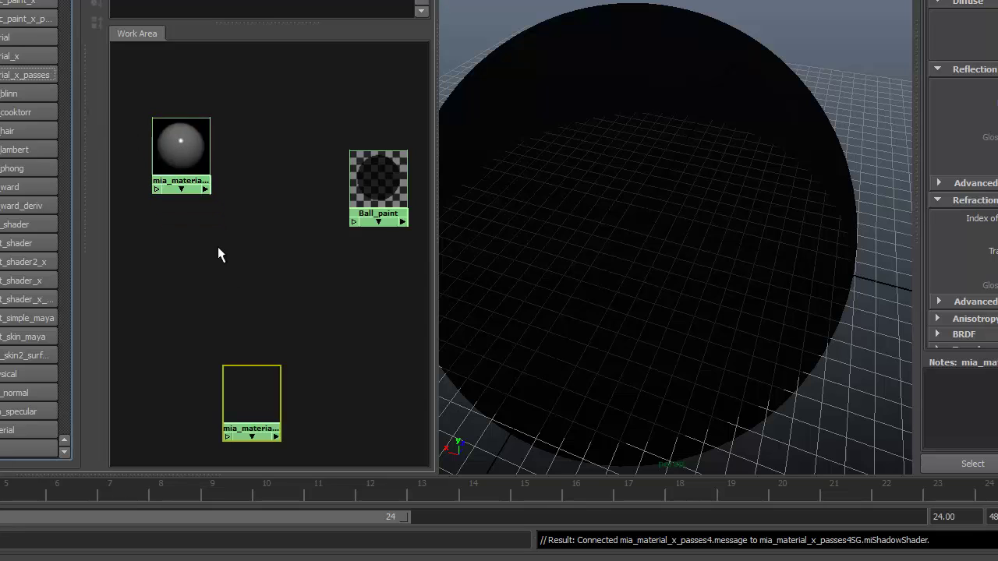
{"action": "left_click_drag", "start_coordinate": [244, 399], "coordinate": [173, 246]}
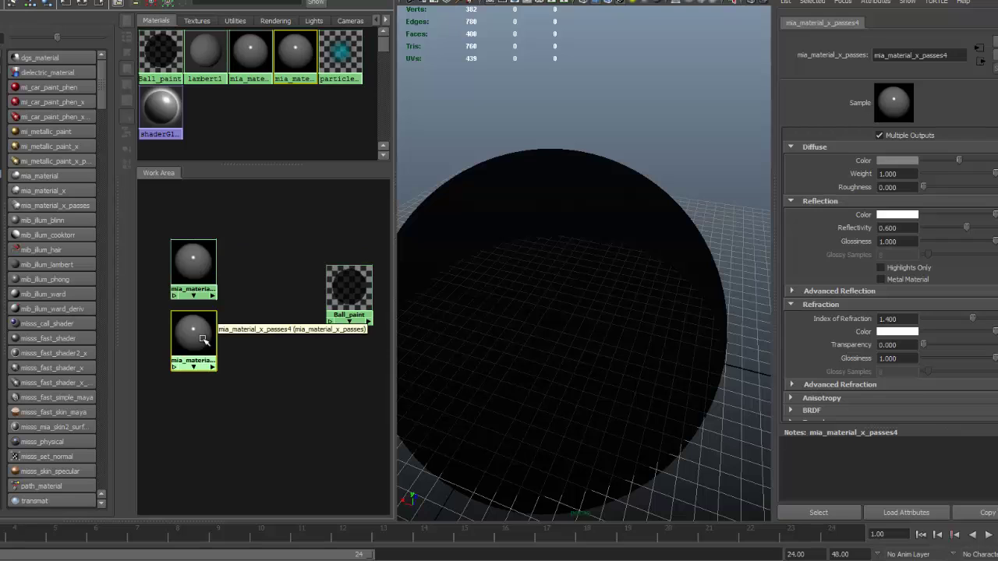
- Set the Diffuse color of the lower mia_material_x_passes material to magenta
{"action": "left_click", "coordinate": [895, 161]}
{"action": "left_click", "coordinate": [919, 133]}
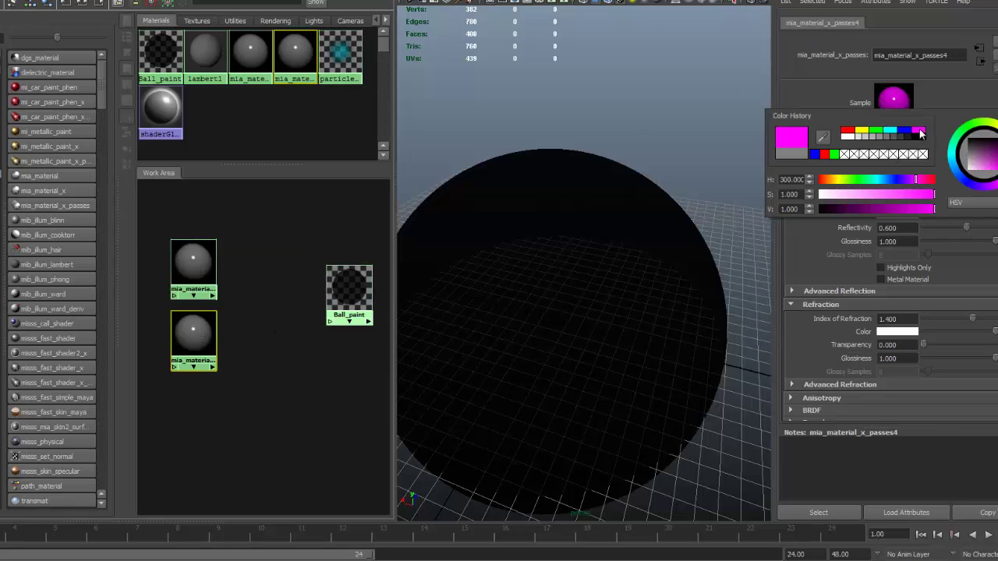
{"action": "left_click", "coordinate": [268, 267]}
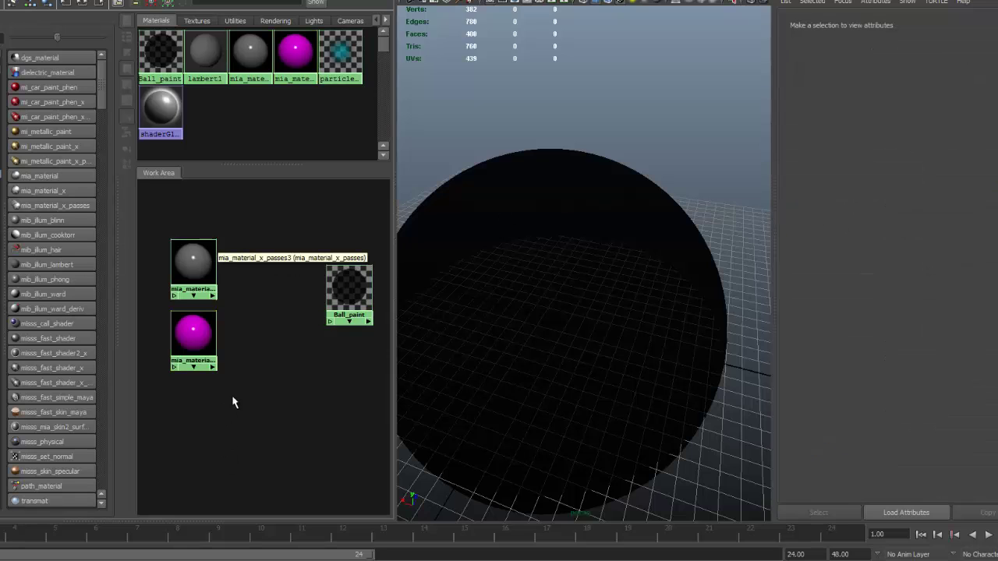
- Remove the two leftover black layers from Ball_paint, keeping only the default green layer
{"action": "left_click", "coordinate": [337, 301]}
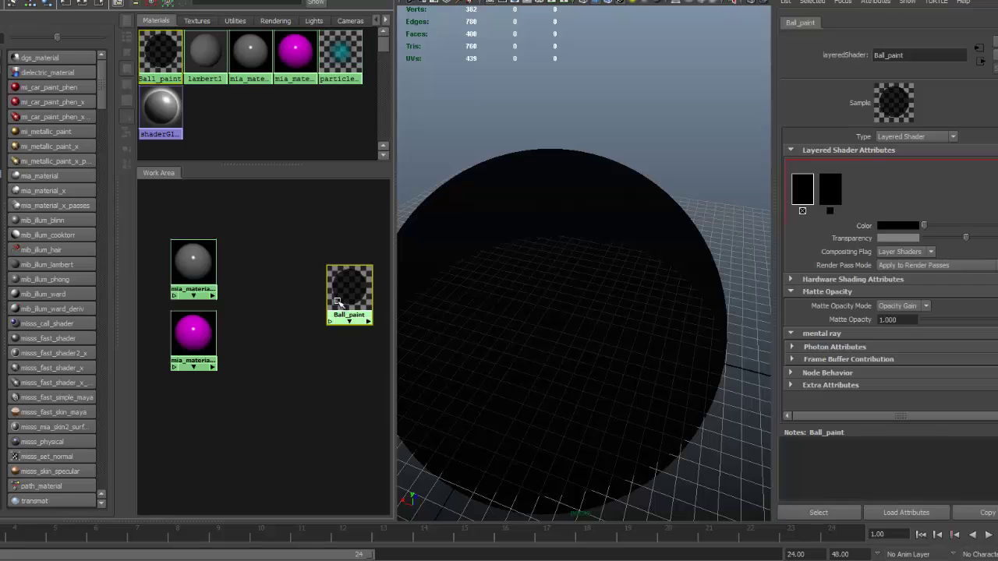
{"action": "left_click", "coordinate": [807, 219]}
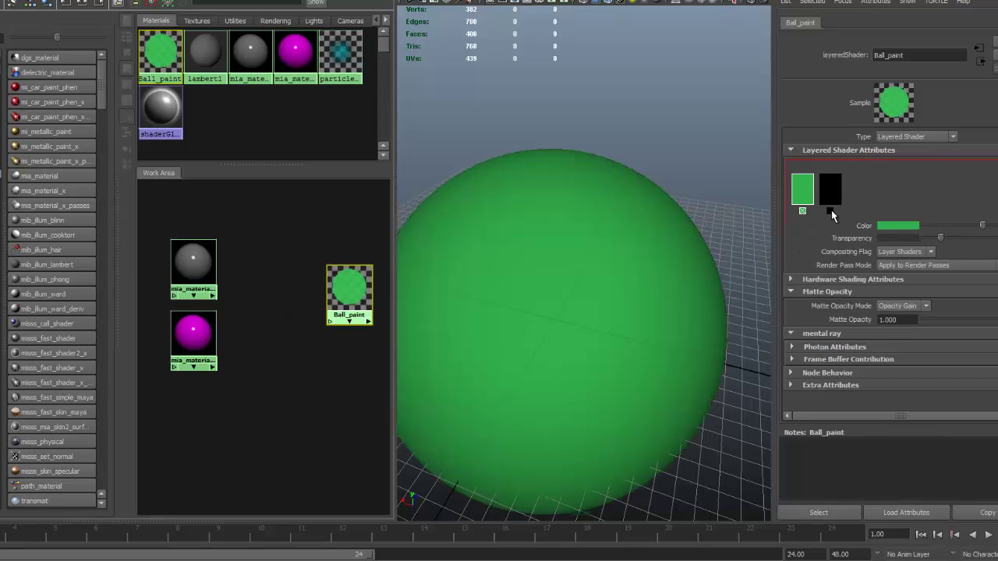
{"action": "left_click", "coordinate": [829, 211]}
{"action": "left_click", "coordinate": [245, 281]}
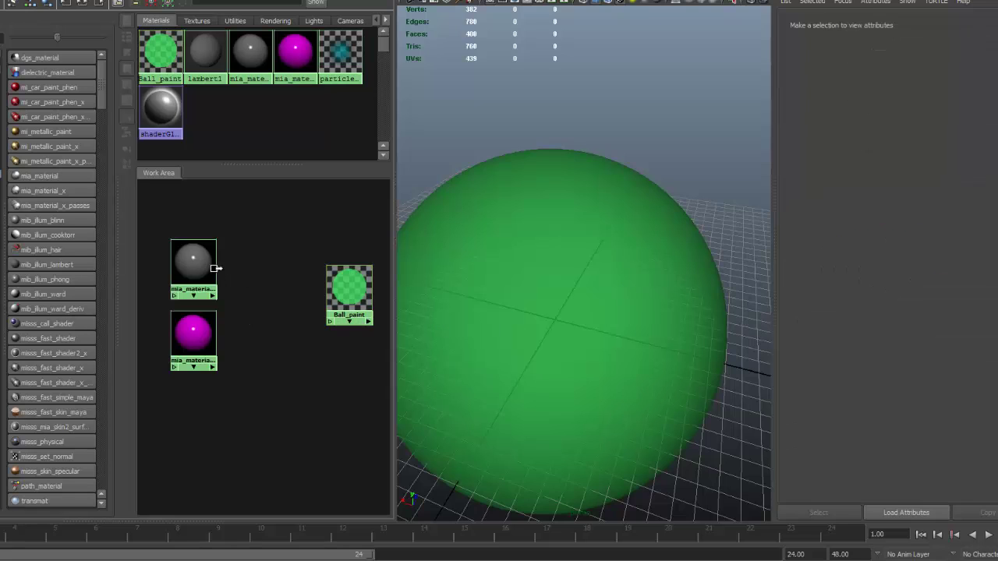
- Try to connect the grey mia_material_x_passes3 material directly to Ball_paint with the default connection
{"action": "middle_click_drag", "start_coordinate": [196, 268], "coordinate": [335, 280]}
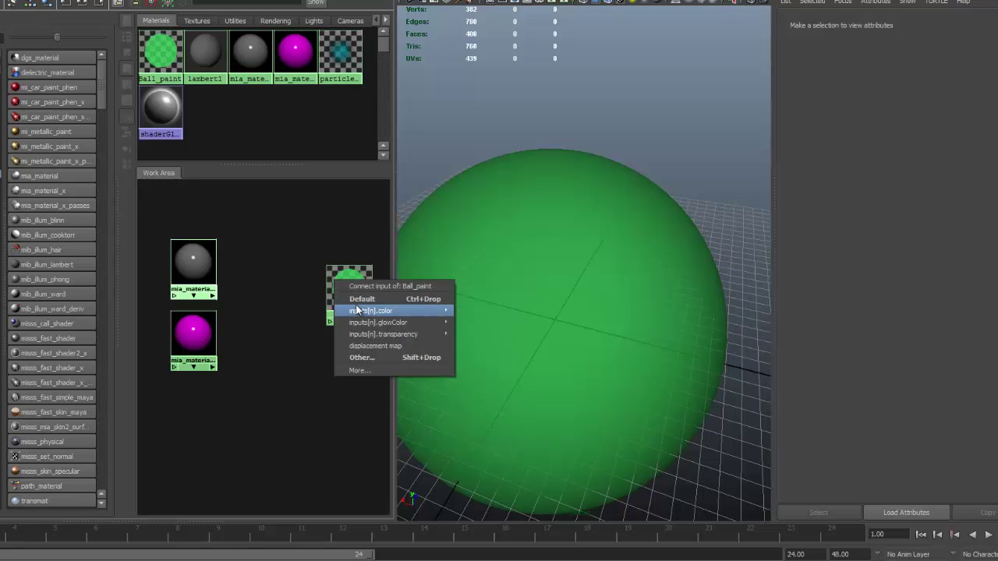
{"action": "left_click", "coordinate": [358, 299]}
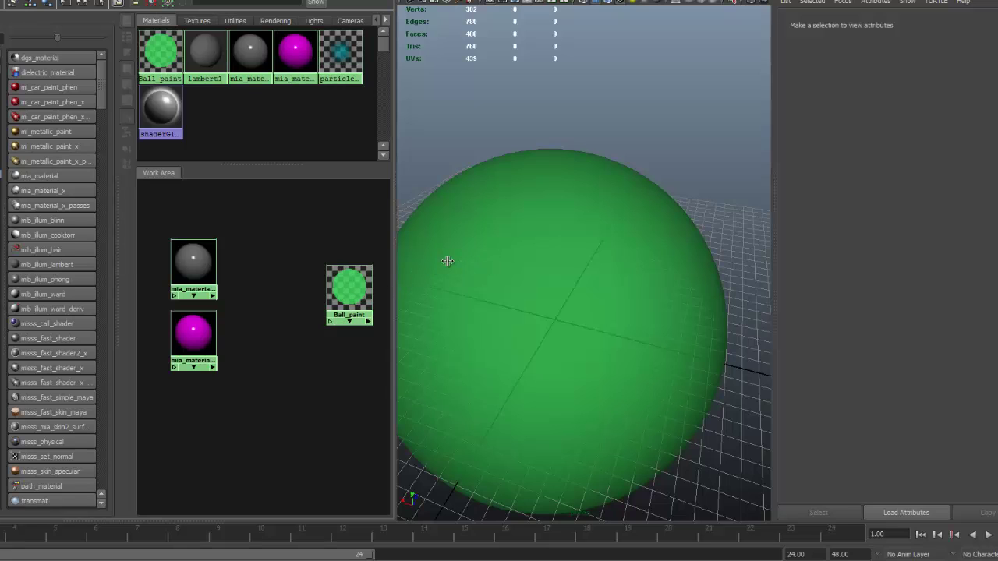
{"action": "left_click_drag", "start_coordinate": [336, 290], "coordinate": [330, 270]}
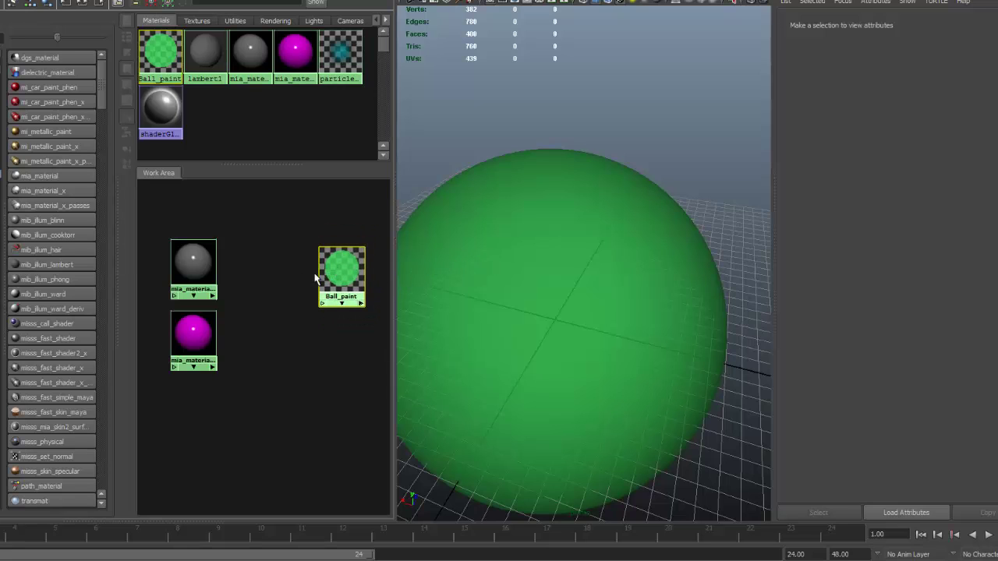
{"action": "middle_click_drag", "start_coordinate": [209, 279], "coordinate": [351, 273]}
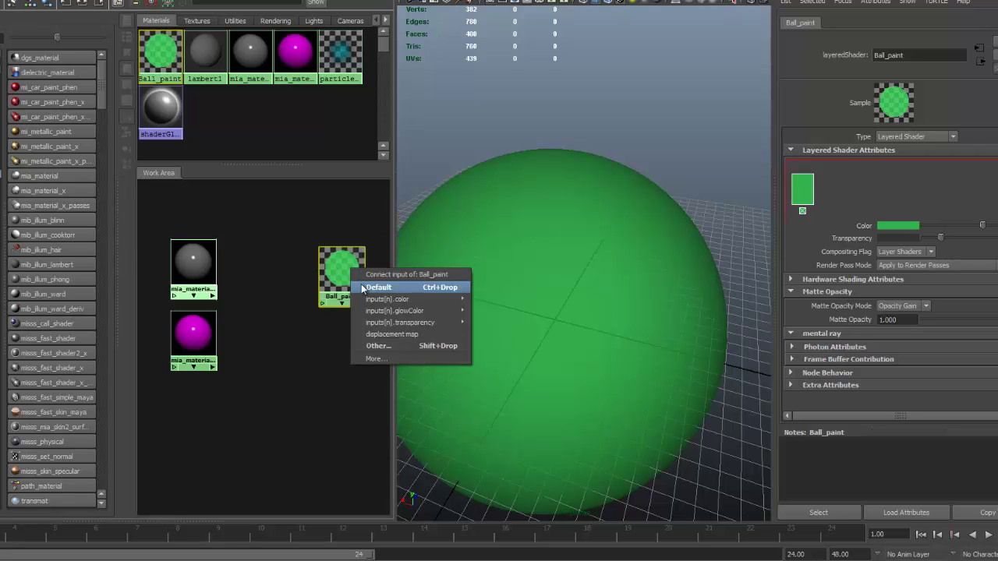
{"action": "left_click", "coordinate": [366, 288]}
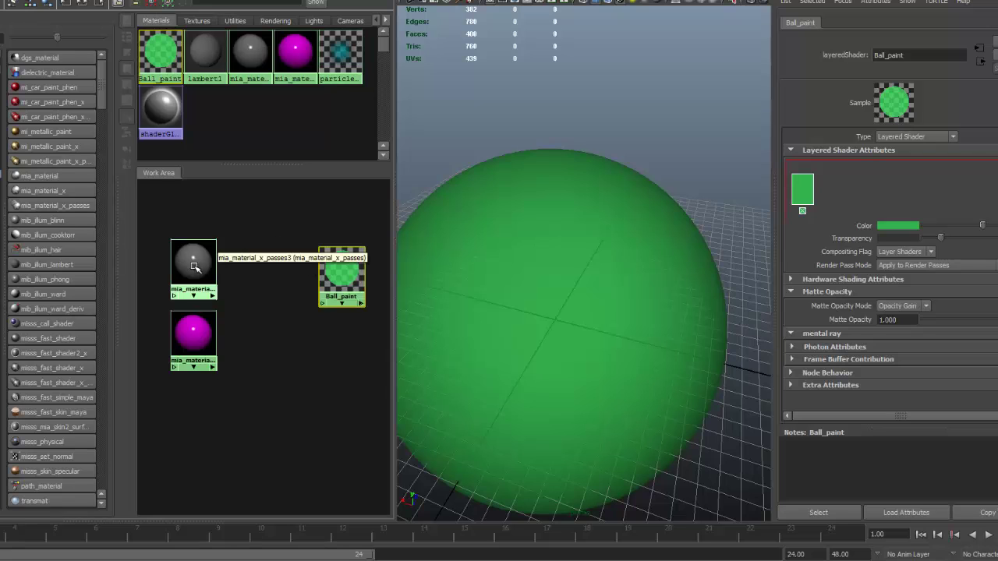
- Space out the two mia materials and create two Surface Shader nodes, placing one beside each material
{"action": "left_click_drag", "start_coordinate": [195, 268], "coordinate": [189, 227]}
{"action": "left_click_drag", "start_coordinate": [193, 335], "coordinate": [189, 314]}
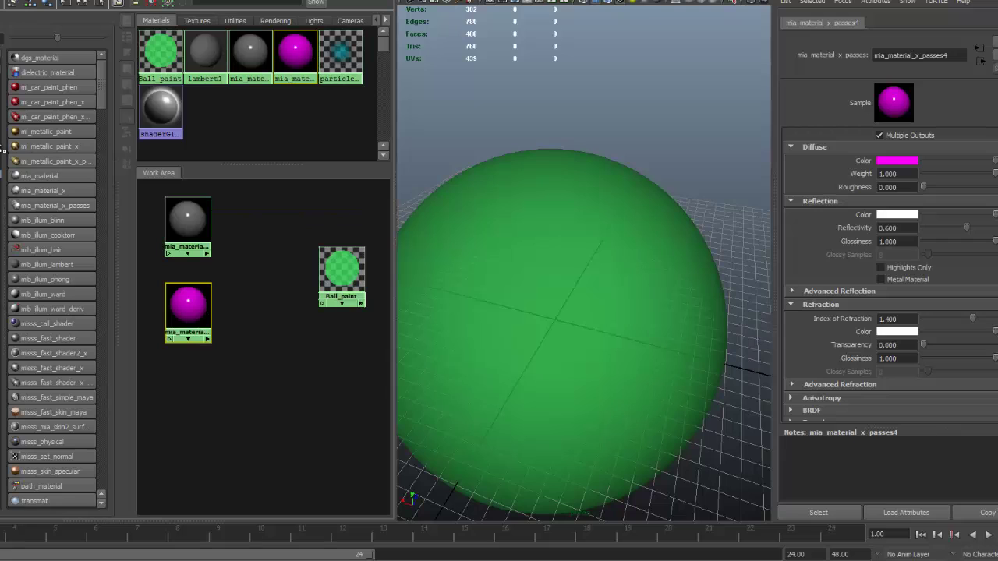
{"action": "scroll", "coordinate": [54, 281], "scroll_direction": "up", "scroll_amount": 10}
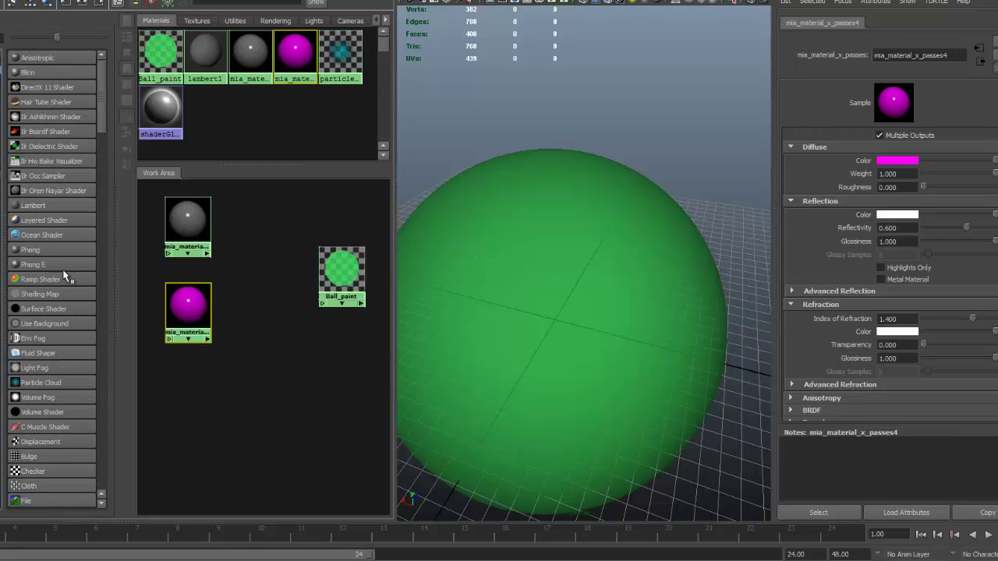
{"action": "left_click", "coordinate": [45, 309]}
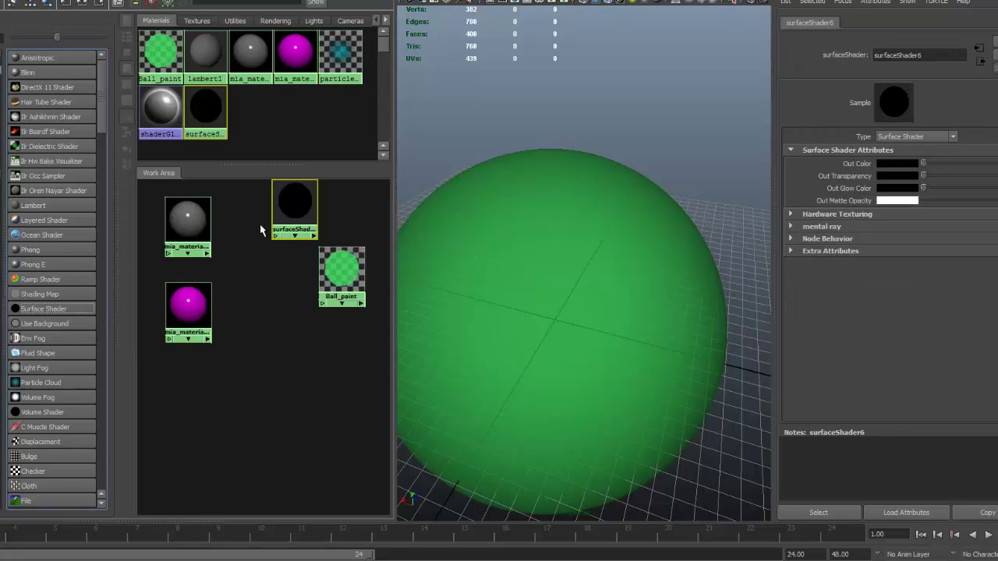
{"action": "left_click_drag", "start_coordinate": [294, 201], "coordinate": [262, 219]}
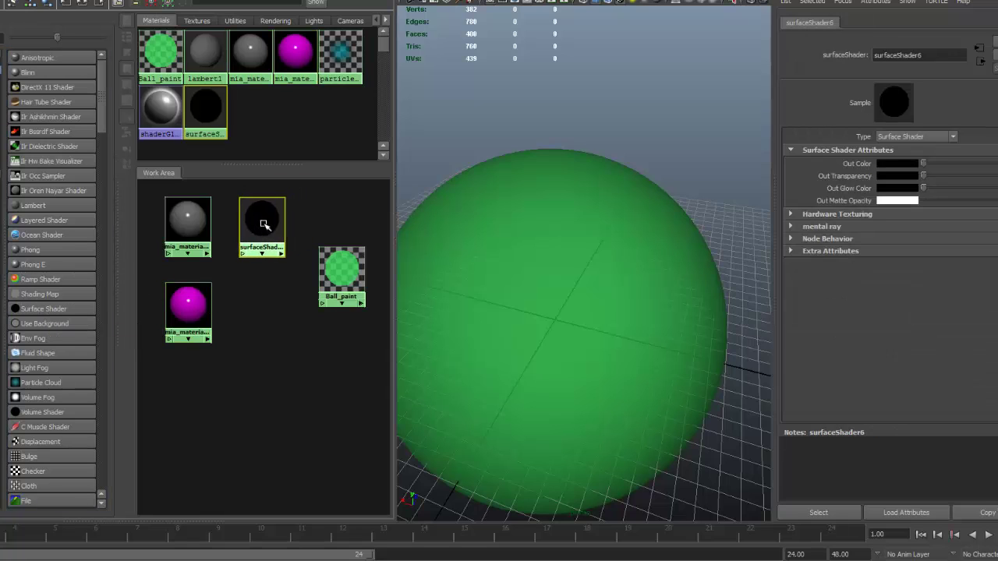
{"action": "left_click", "coordinate": [34, 311]}
{"action": "left_click_drag", "start_coordinate": [291, 270], "coordinate": [267, 310]}
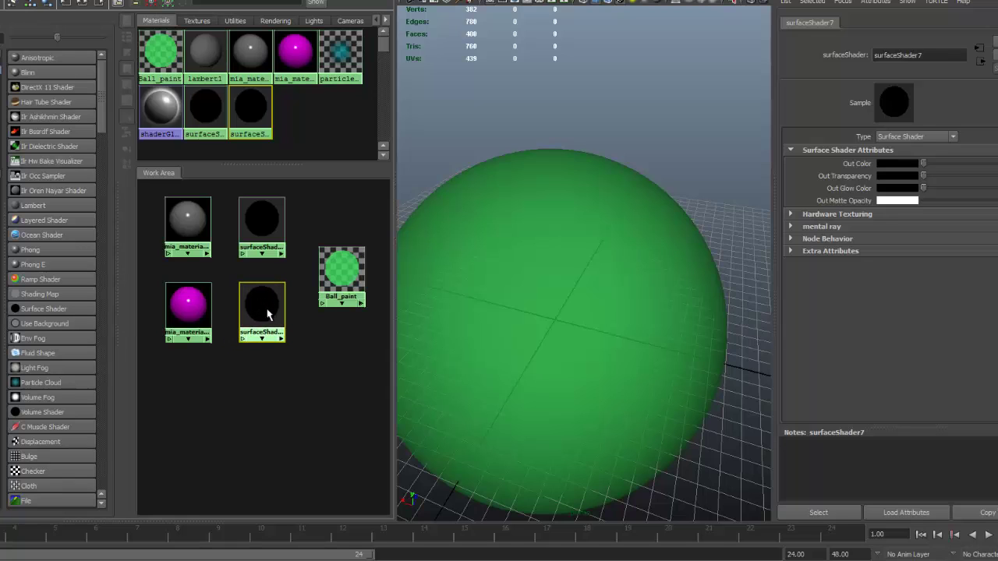
- Connect the result output of the magenta mia_material_x_passes4 to the outColor input of surfaceShader7 using the Connection Editor
{"action": "left_click", "coordinate": [190, 308]}
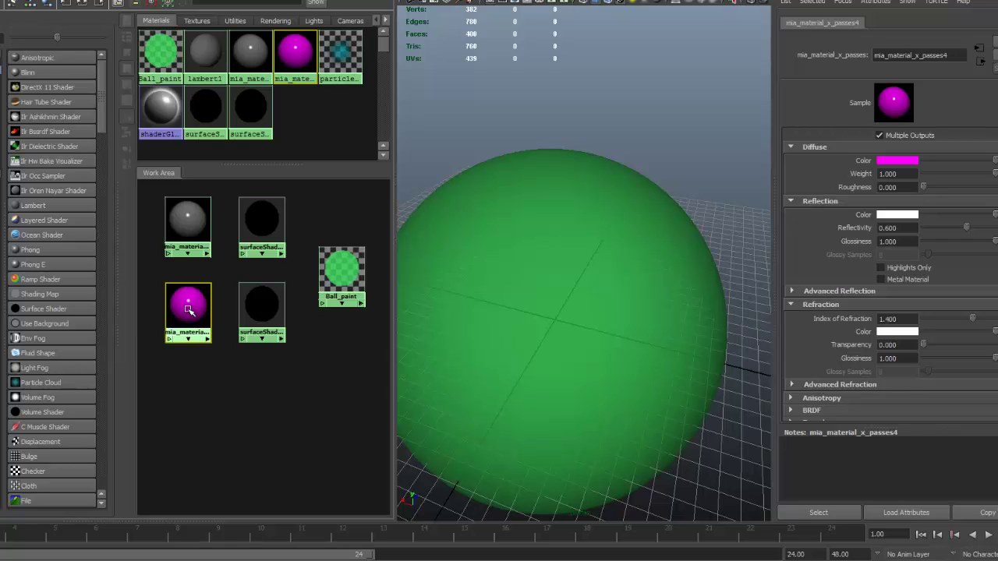
{"action": "middle_click_drag", "start_coordinate": [187, 309], "coordinate": [255, 313]}
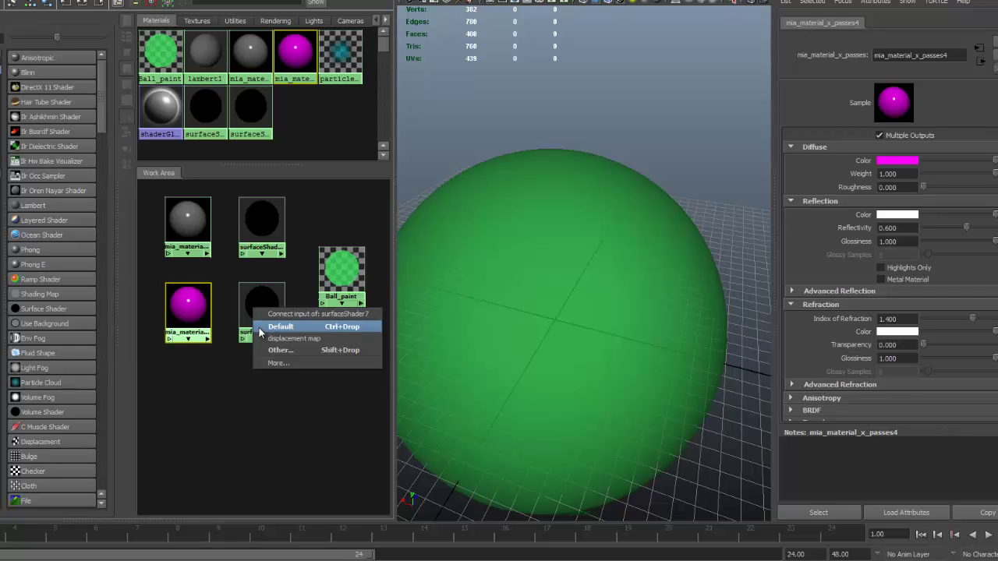
{"action": "left_click", "coordinate": [281, 350]}
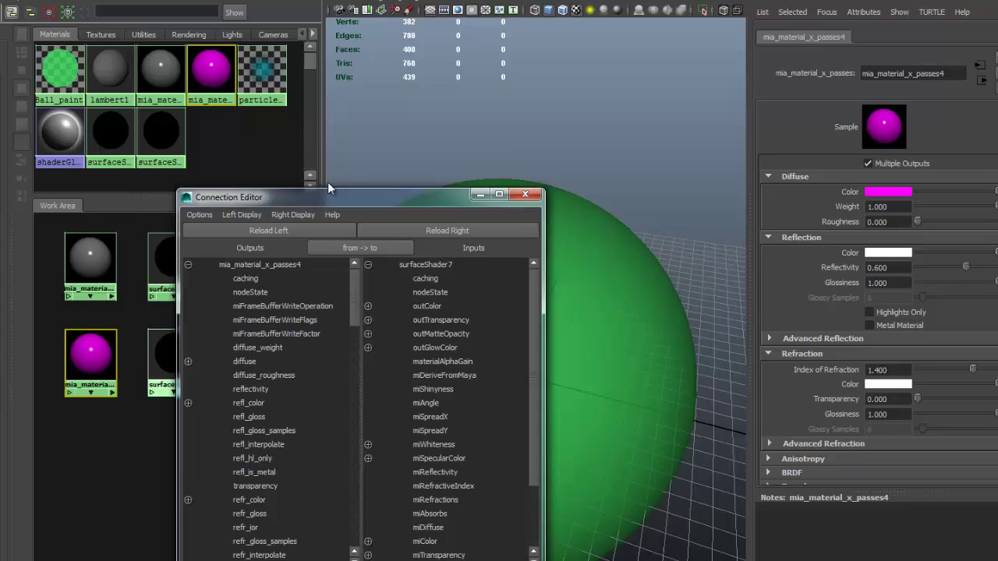
{"action": "left_click_drag", "start_coordinate": [327, 187], "coordinate": [360, 38]}
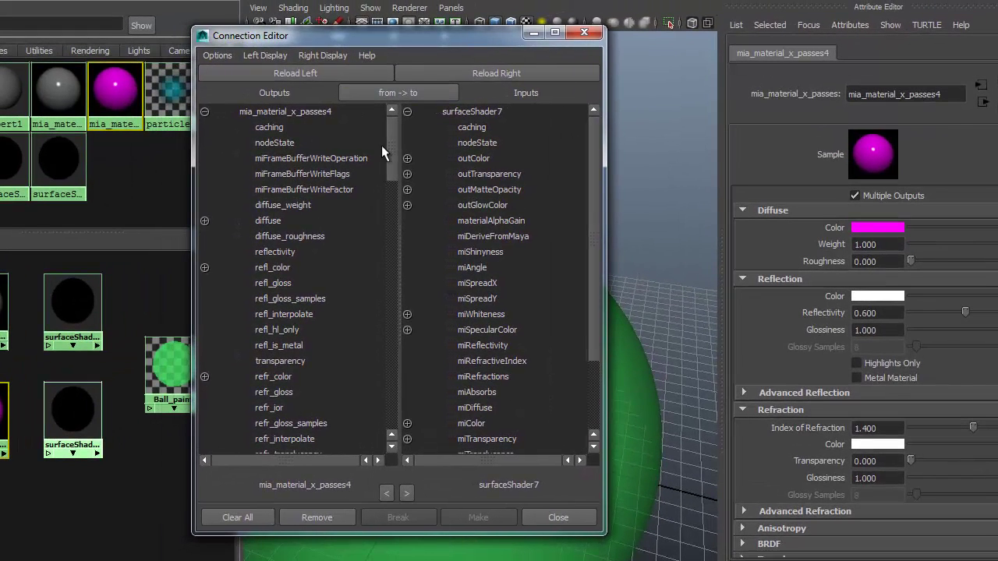
{"action": "left_click_drag", "start_coordinate": [388, 146], "coordinate": [392, 348]}
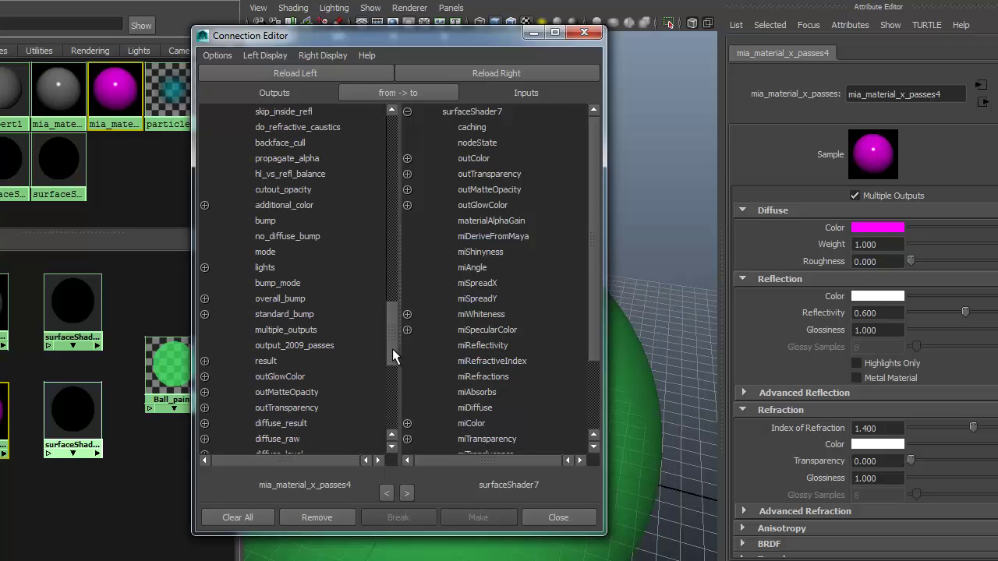
{"action": "left_click", "coordinate": [265, 362]}
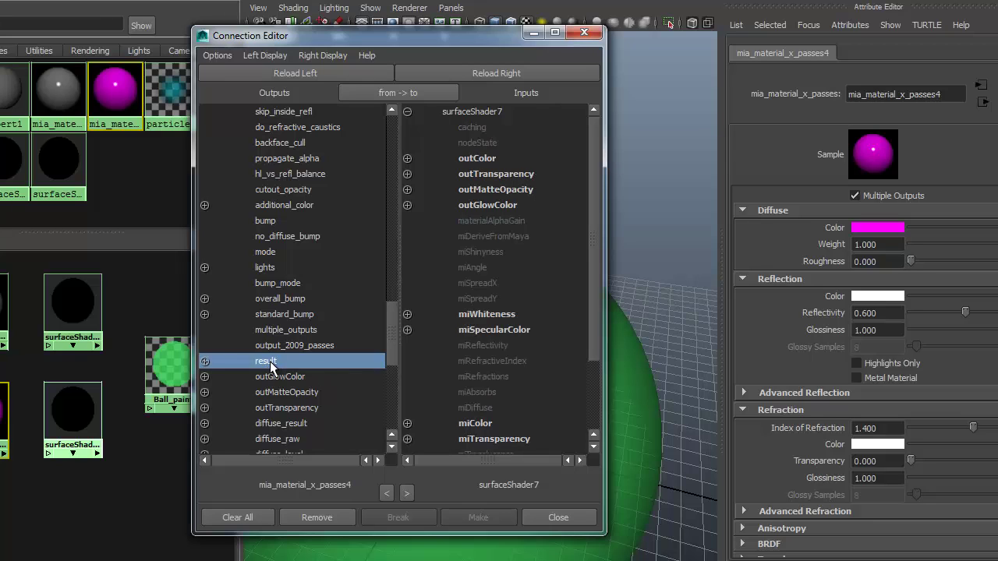
{"action": "left_click", "coordinate": [478, 158]}
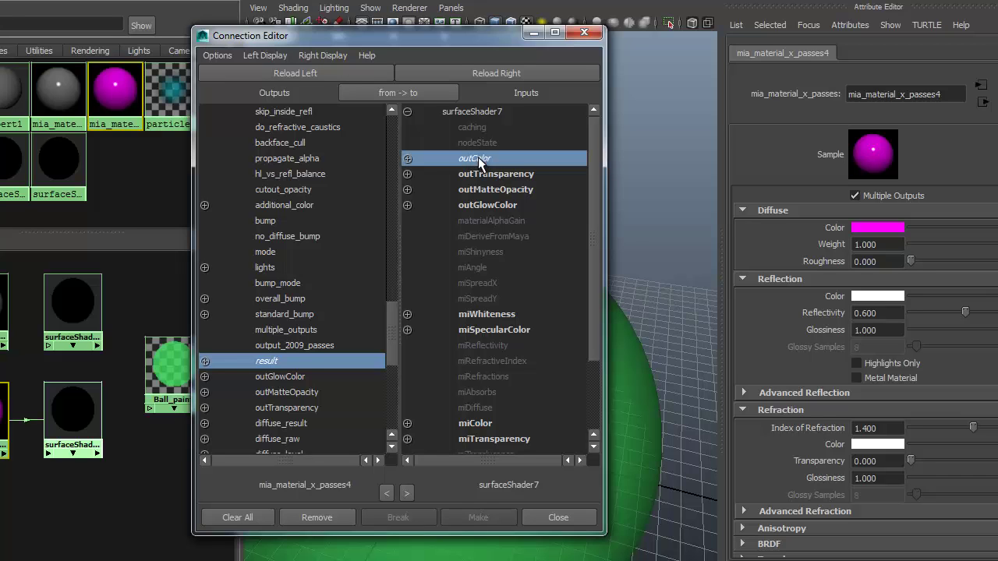
{"action": "left_click", "coordinate": [538, 517]}
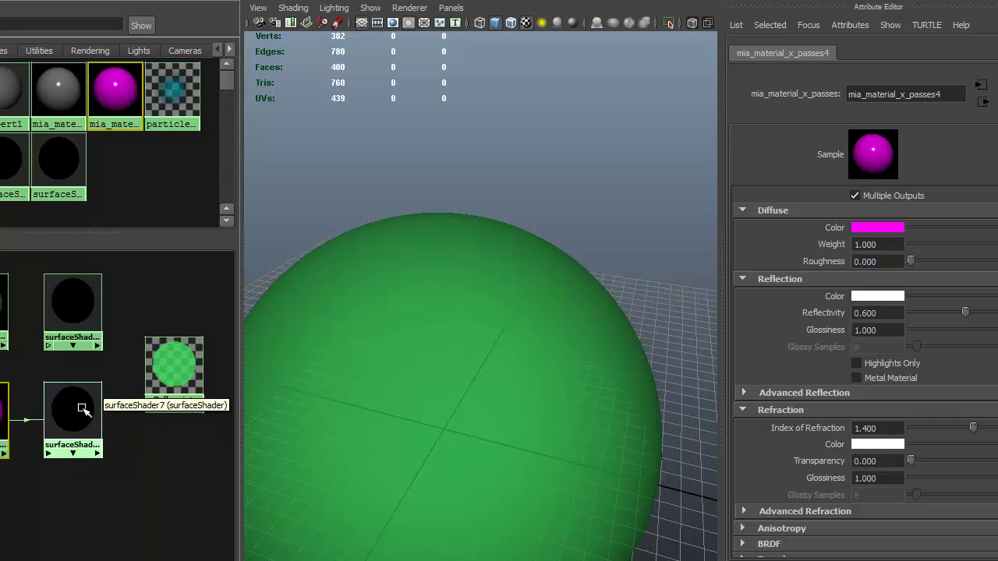
- Rename the Surface Shader connected to the magenta material as purple_shader
{"action": "left_click", "coordinate": [78, 408]}
{"action": "left_click", "coordinate": [857, 93]}
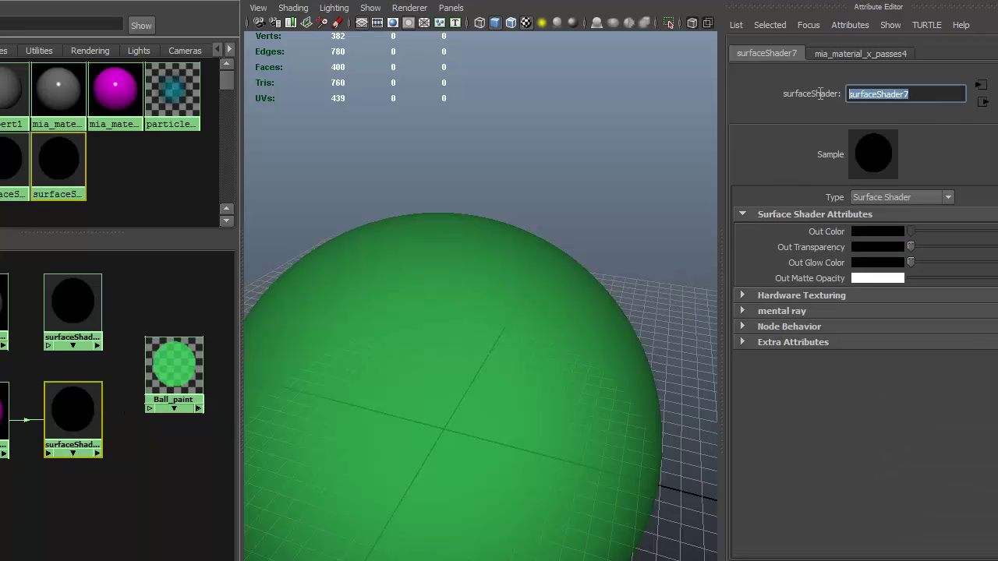
{"action": "type", "text": "pu"}
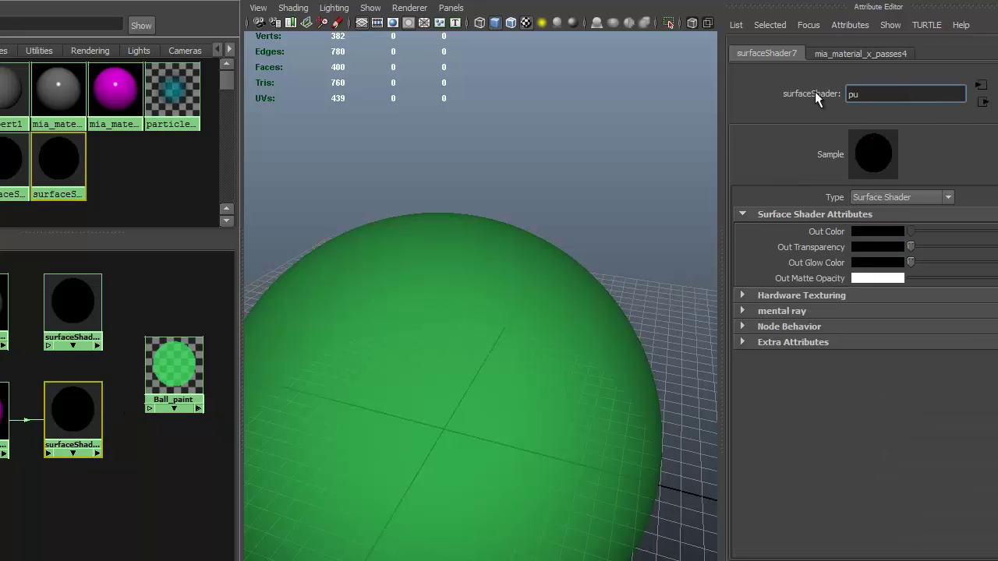
{"action": "type", "text": "rple_shader"}
{"action": "key", "text": "Return"}
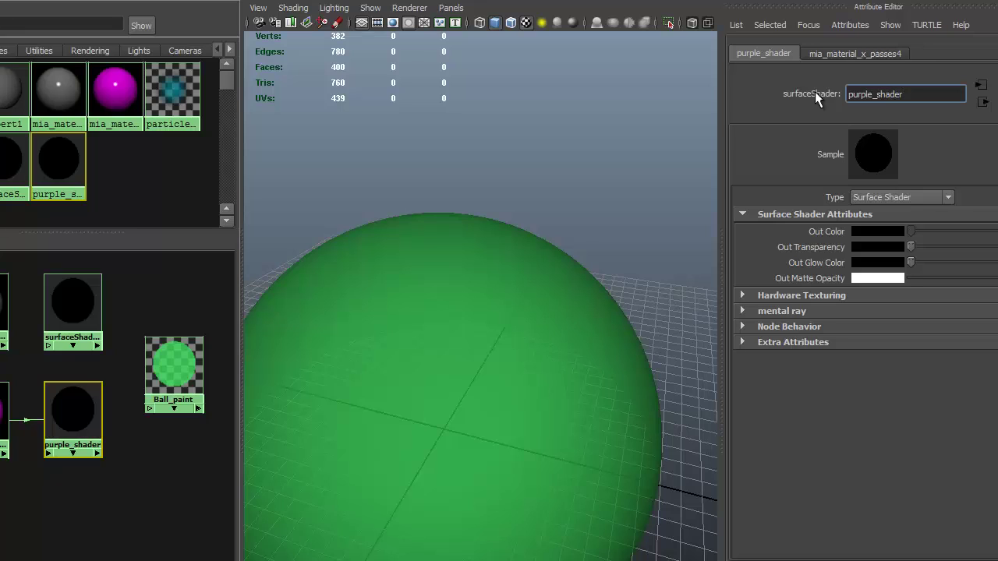
- Rename the Surface Shader beside the grey material as grey_shader
{"action": "left_click", "coordinate": [75, 295]}
{"action": "double_click", "coordinate": [934, 89]}
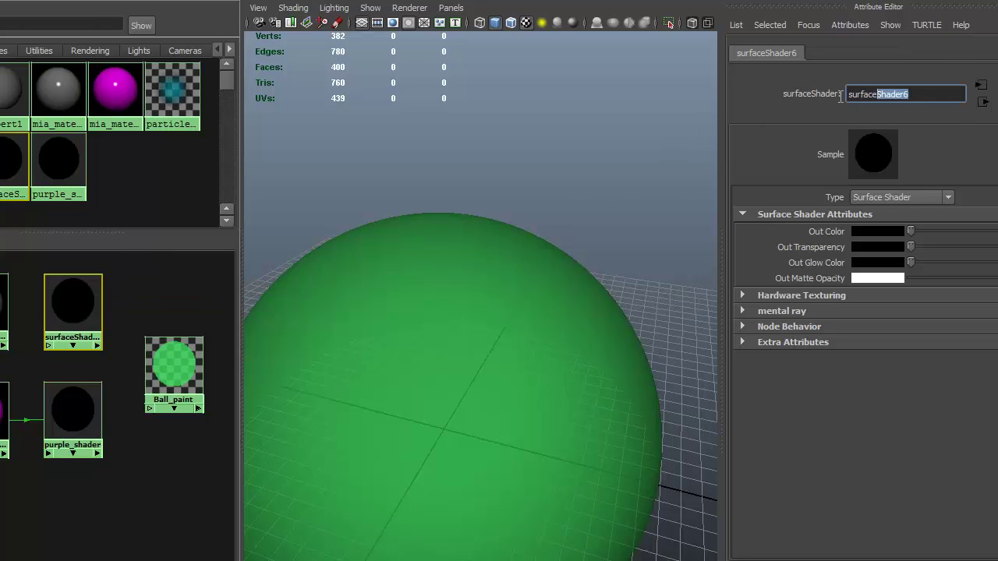
{"action": "type", "text": "gre"}
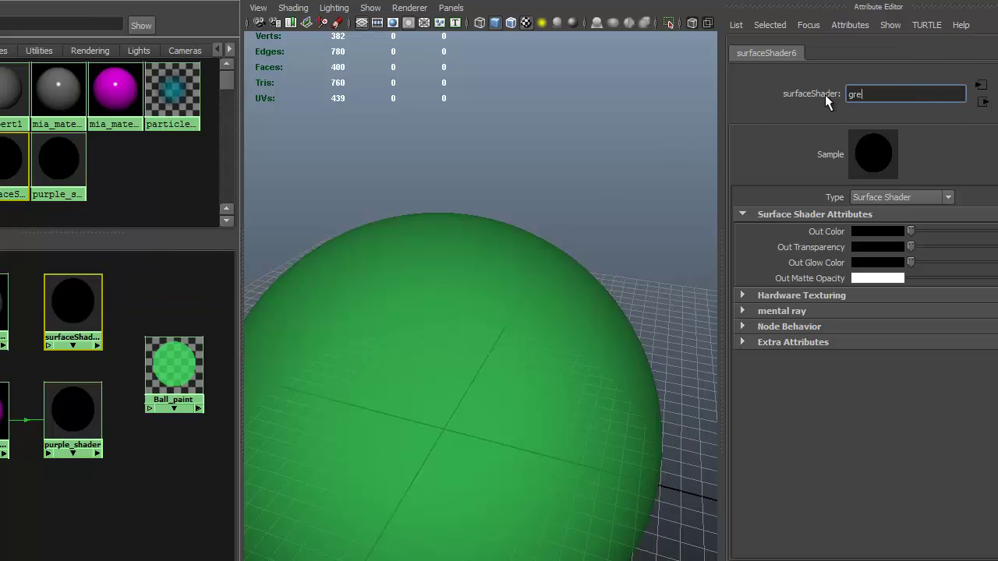
{"action": "type", "text": "y_shader"}
{"action": "key", "text": "Return"}
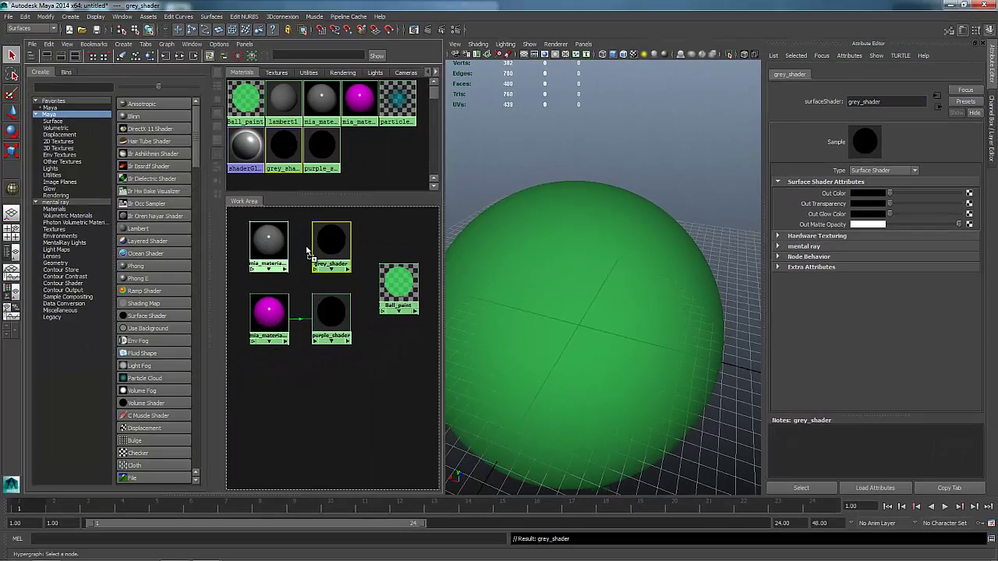
- Connect the result output of the grey mia_material_x_passes3 to the outColor input of grey_shader using the Connection Editor
{"action": "middle_click_drag", "start_coordinate": [307, 250], "coordinate": [325, 247]}
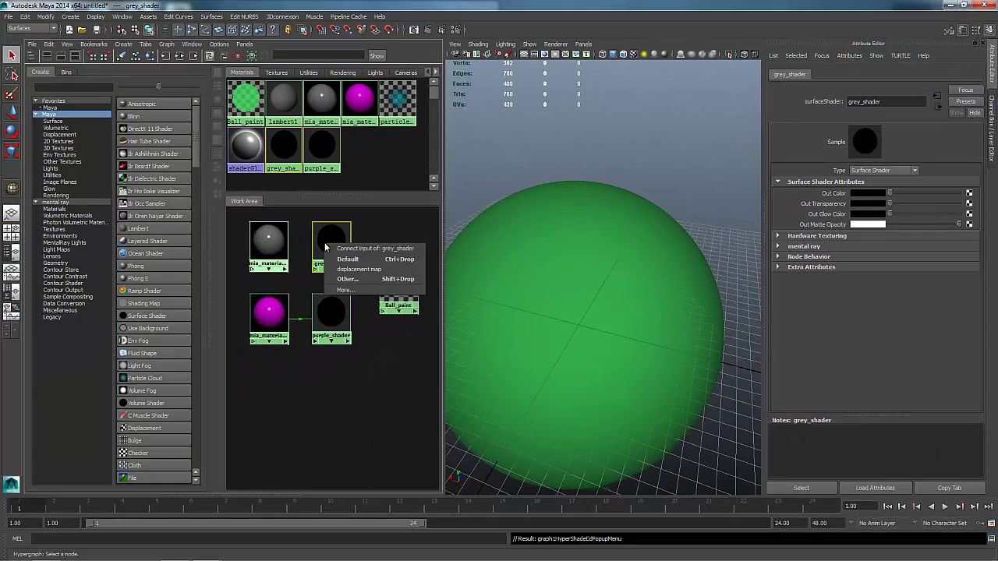
{"action": "left_click", "coordinate": [347, 279]}
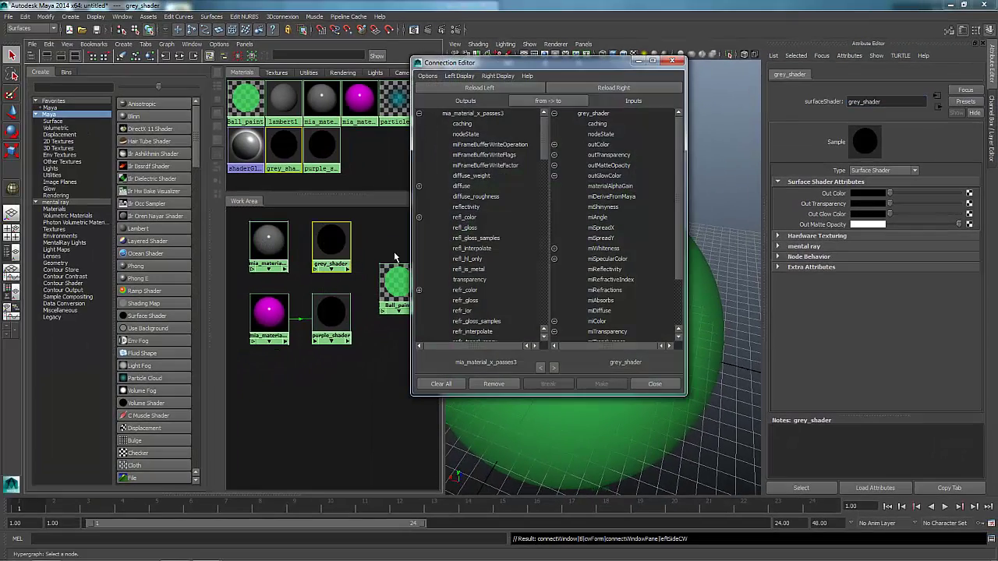
{"action": "left_click_drag", "start_coordinate": [547, 134], "coordinate": [546, 274]}
{"action": "left_click", "coordinate": [456, 175]}
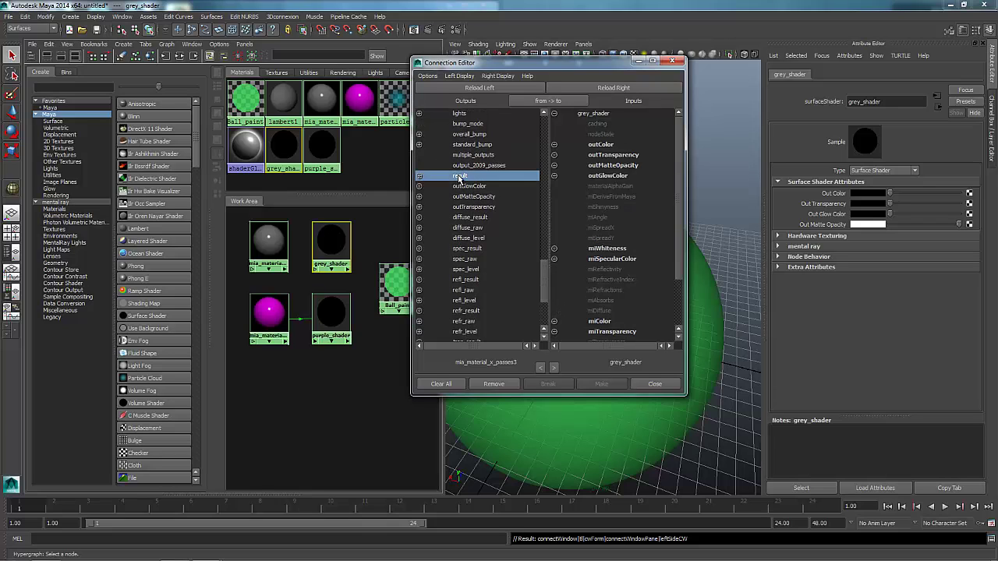
{"action": "left_click", "coordinate": [599, 146]}
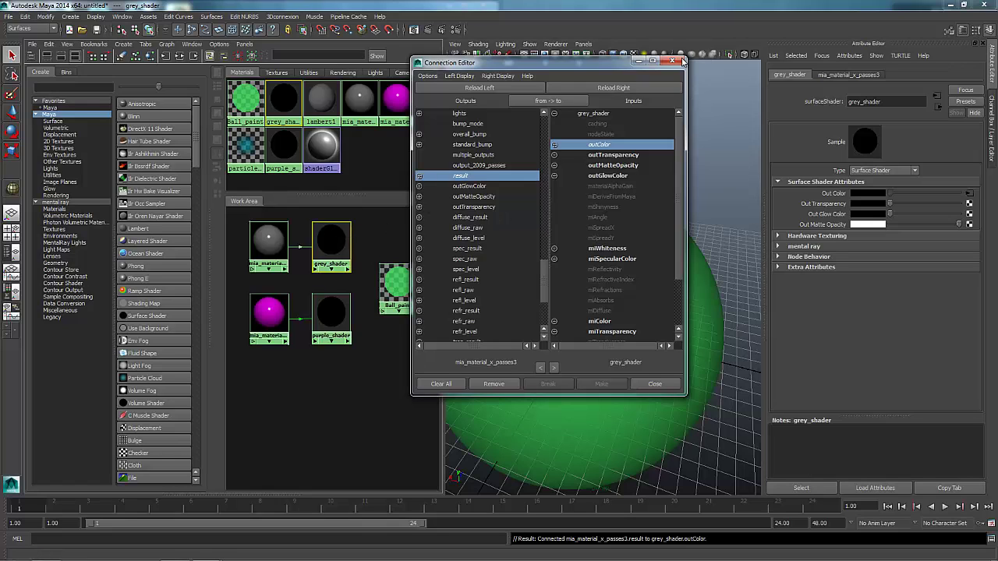
{"action": "left_click", "coordinate": [650, 379]}
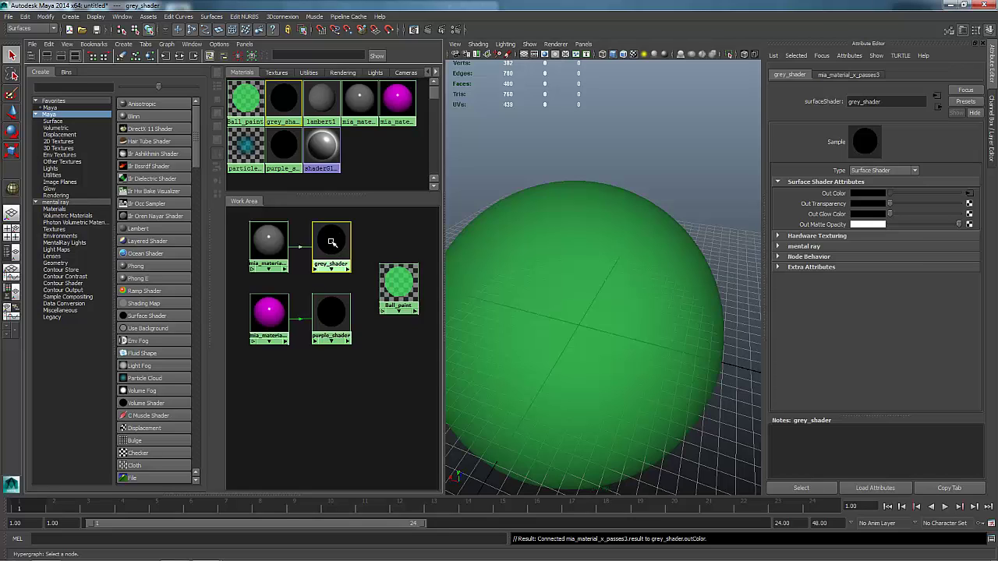
- Connect grey_shader and purple_shader to Ball_paint, in that order, using the default connection for each
{"action": "middle_click_drag", "start_coordinate": [331, 242], "coordinate": [391, 280]}
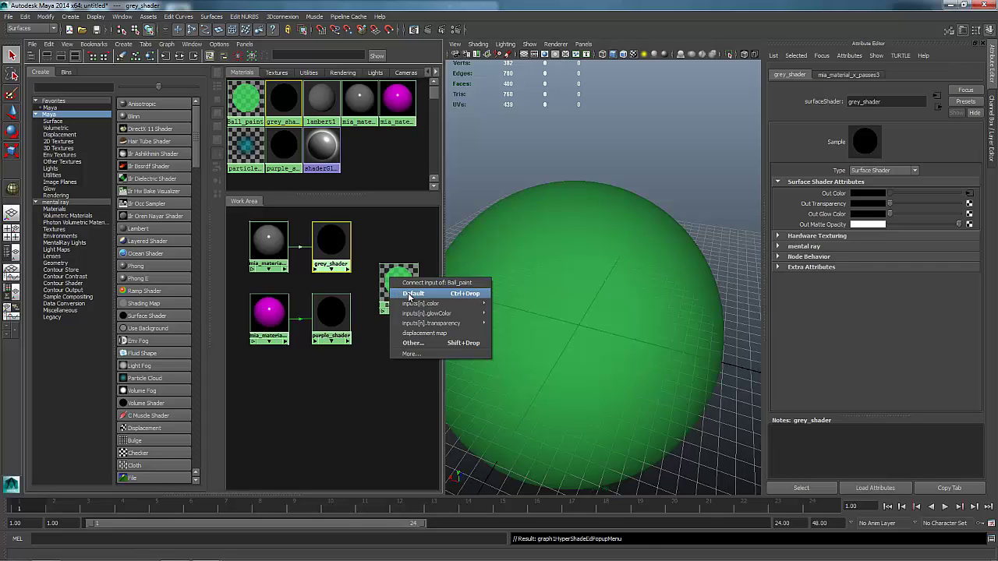
{"action": "left_click", "coordinate": [408, 294]}
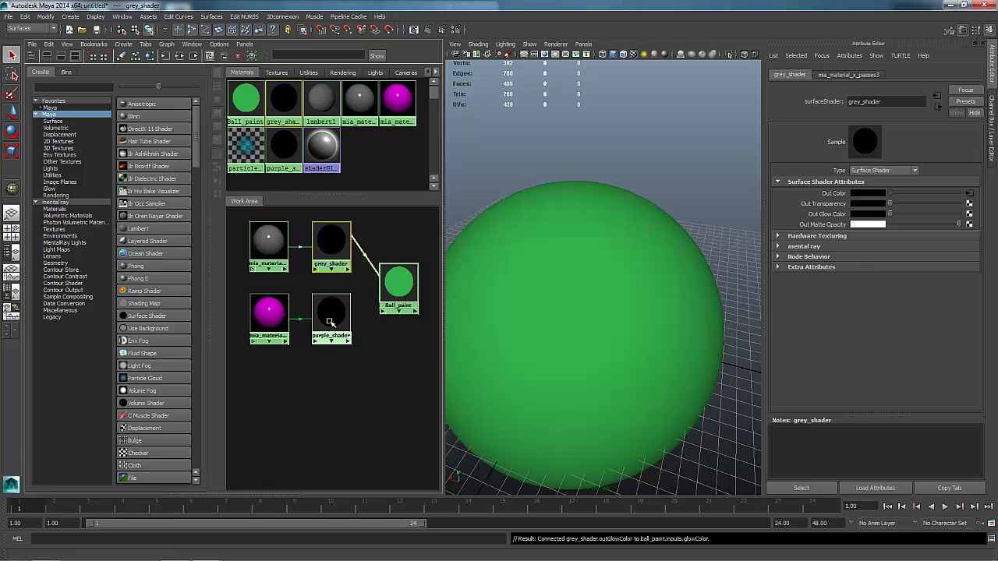
{"action": "middle_click_drag", "start_coordinate": [330, 321], "coordinate": [403, 290]}
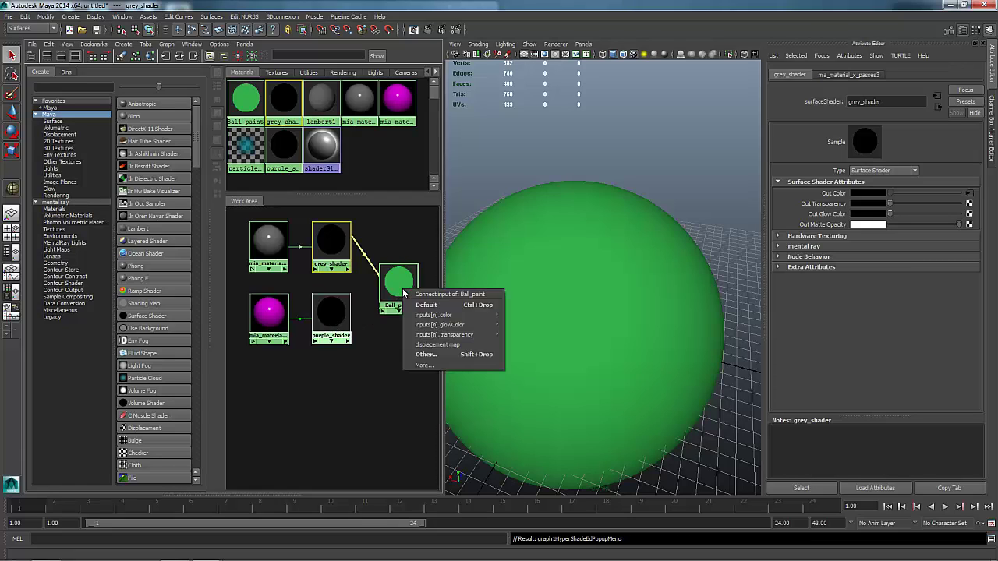
{"action": "left_click", "coordinate": [421, 305]}
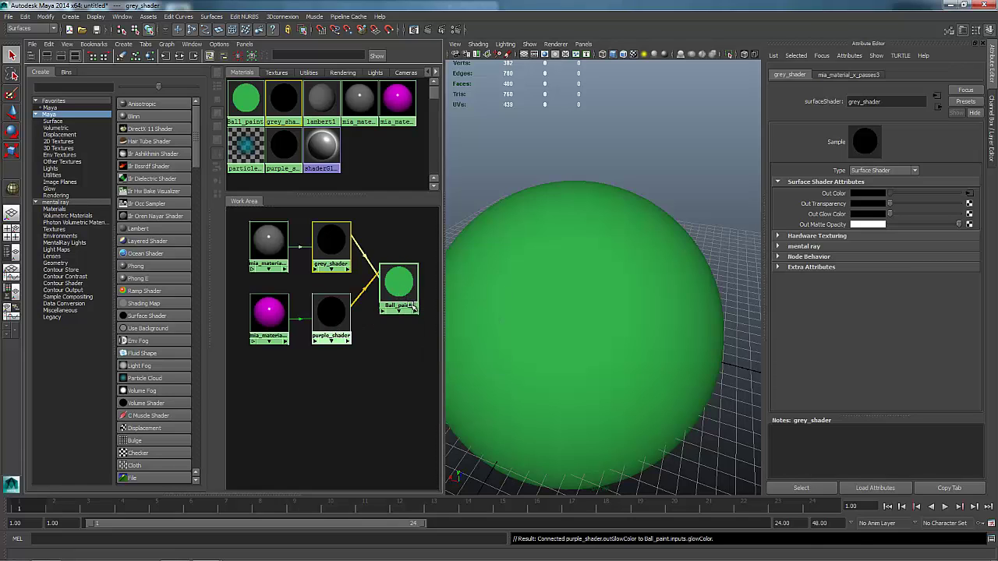
- Remove the default green layer from Ball_paint and render the sphere to check the layering
{"action": "left_click", "coordinate": [405, 289]}
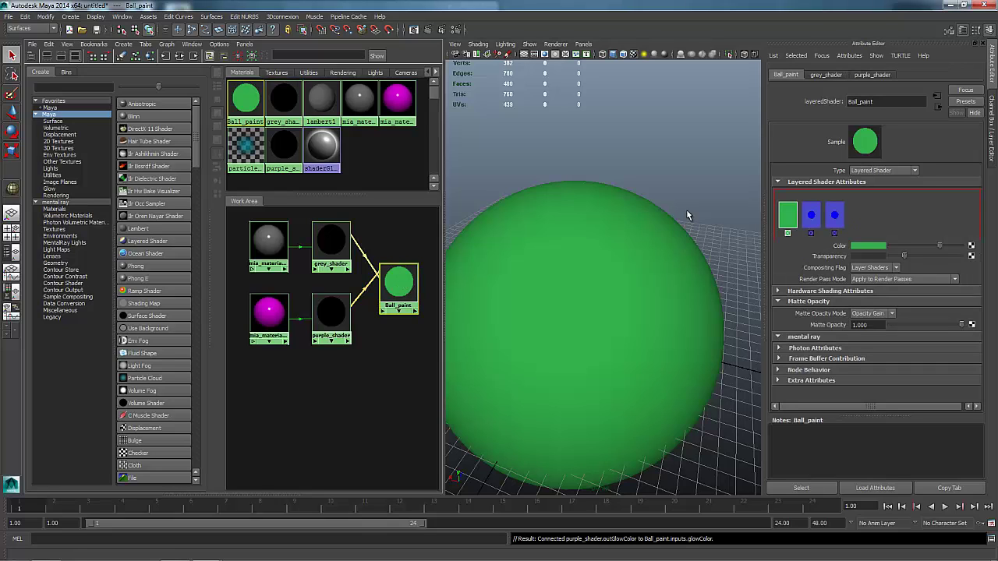
{"action": "left_click", "coordinate": [788, 234]}
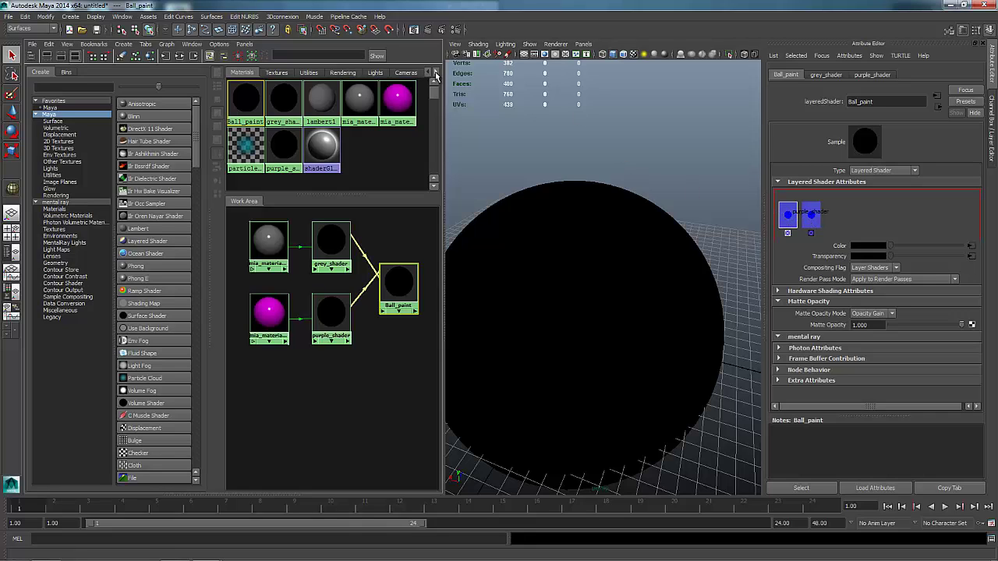
{"action": "left_click", "coordinate": [428, 31]}
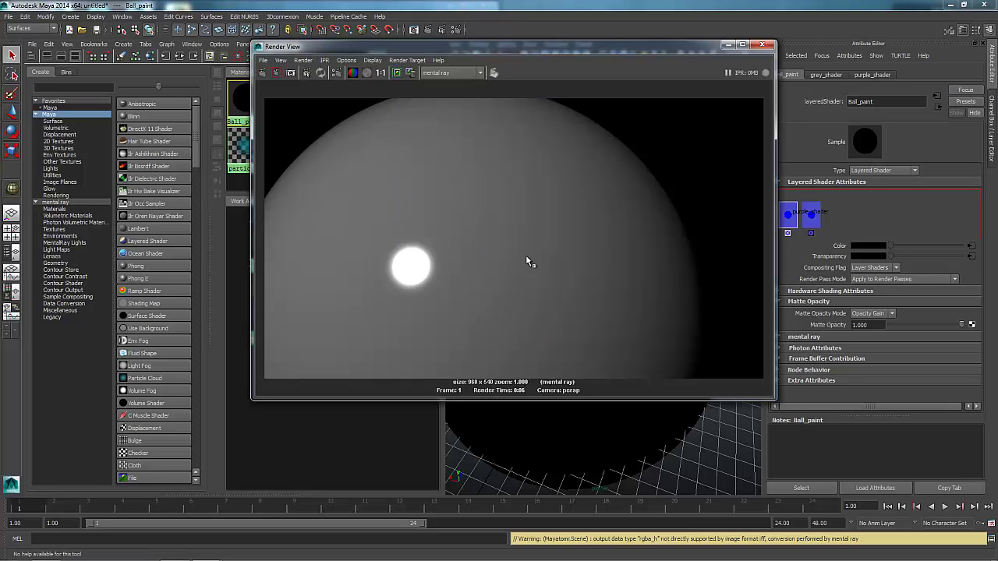
{"action": "left_click", "coordinate": [762, 45]}
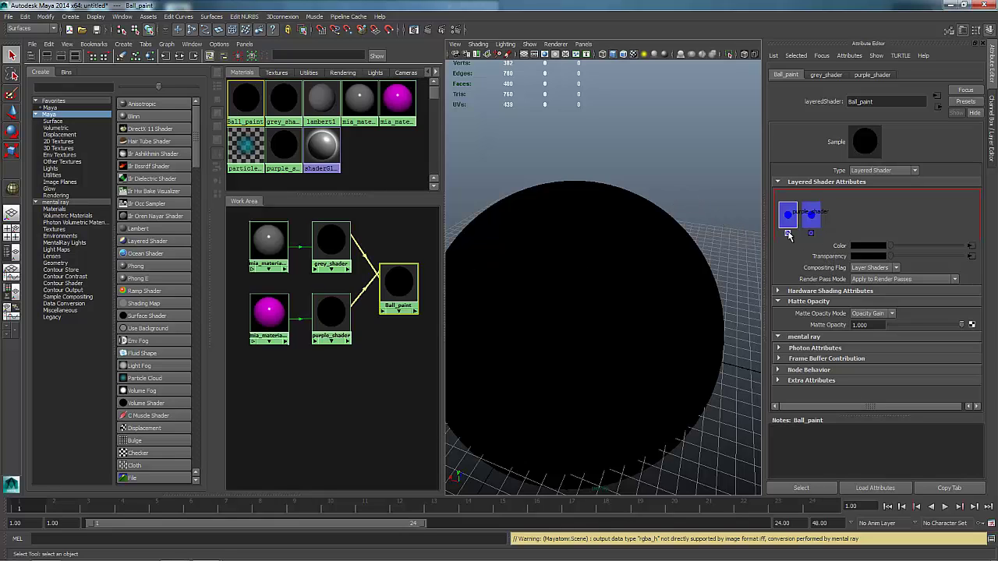
- Replace the transparency connection of Ball_paint's grey_shader layer with a Checker texture and render the sphere to check it
{"action": "right_click", "coordinate": [828, 261]}
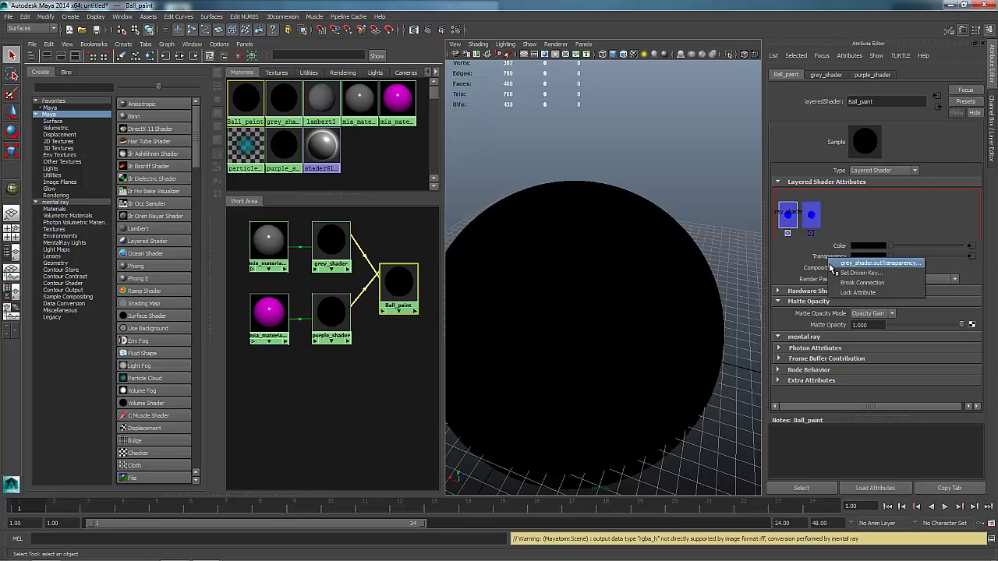
{"action": "left_click", "coordinate": [841, 284]}
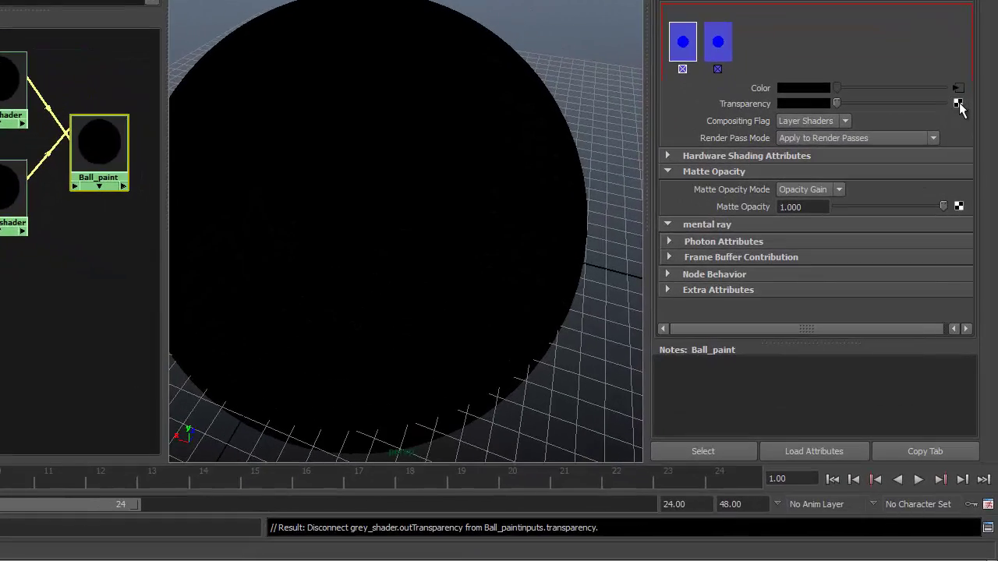
{"action": "left_click", "coordinate": [958, 104]}
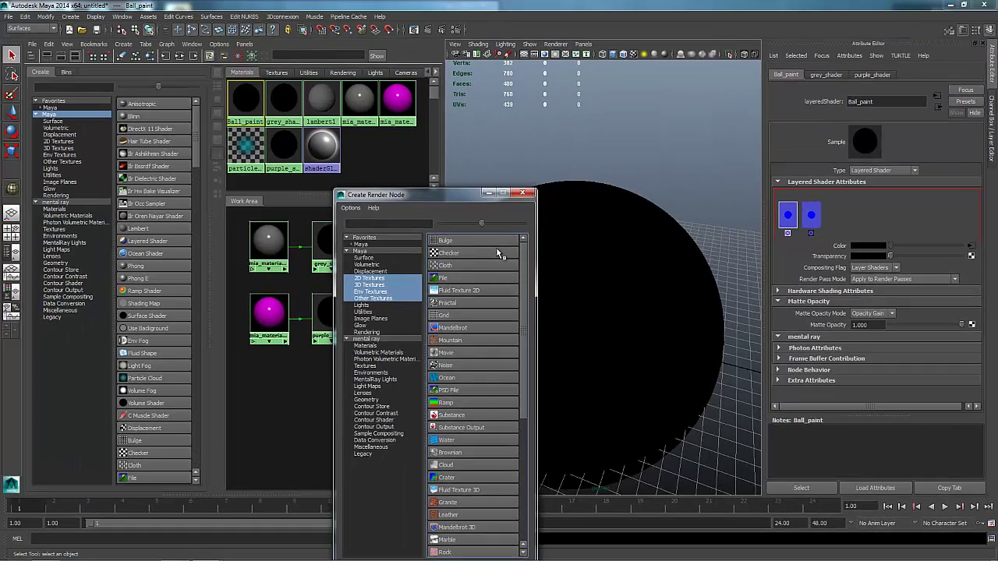
{"action": "left_click", "coordinate": [241, 95]}
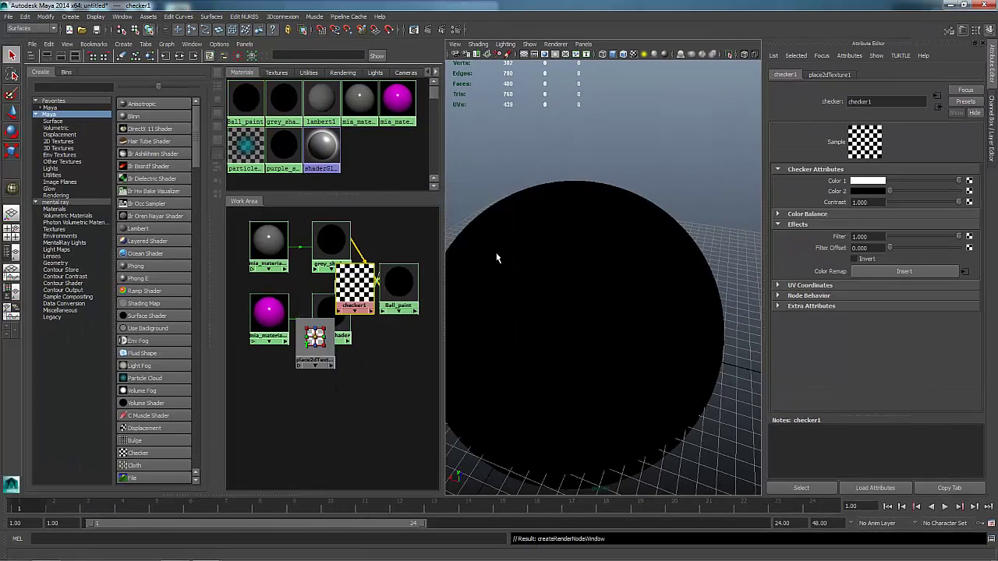
{"action": "left_click", "coordinate": [427, 29]}
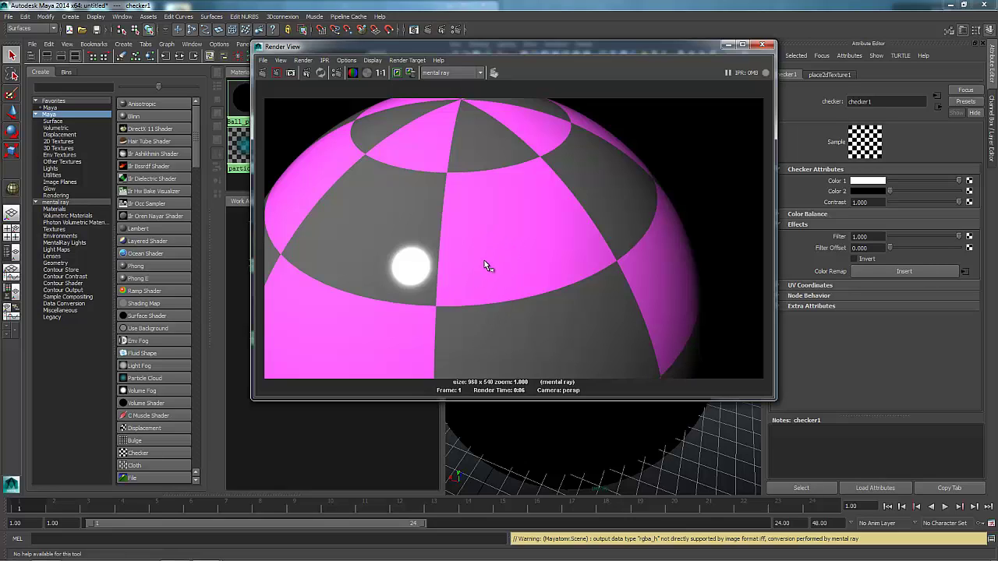
{"action": "left_click", "coordinate": [762, 45]}
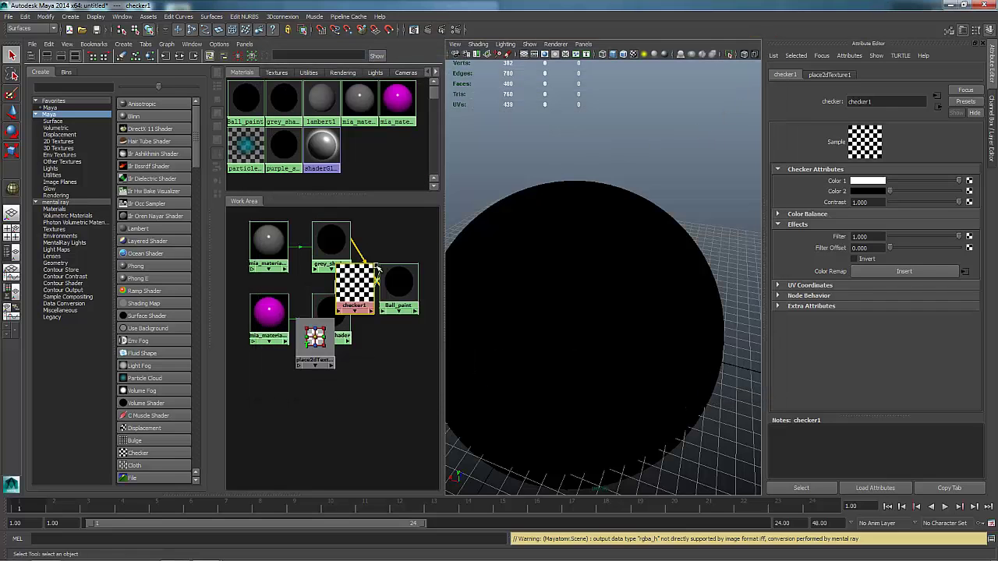
- Arrange the checker1 and place2dTexture1 nodes side by side in a row above the grey material and grey_shader
{"action": "left_click_drag", "start_coordinate": [352, 276], "coordinate": [362, 219]}
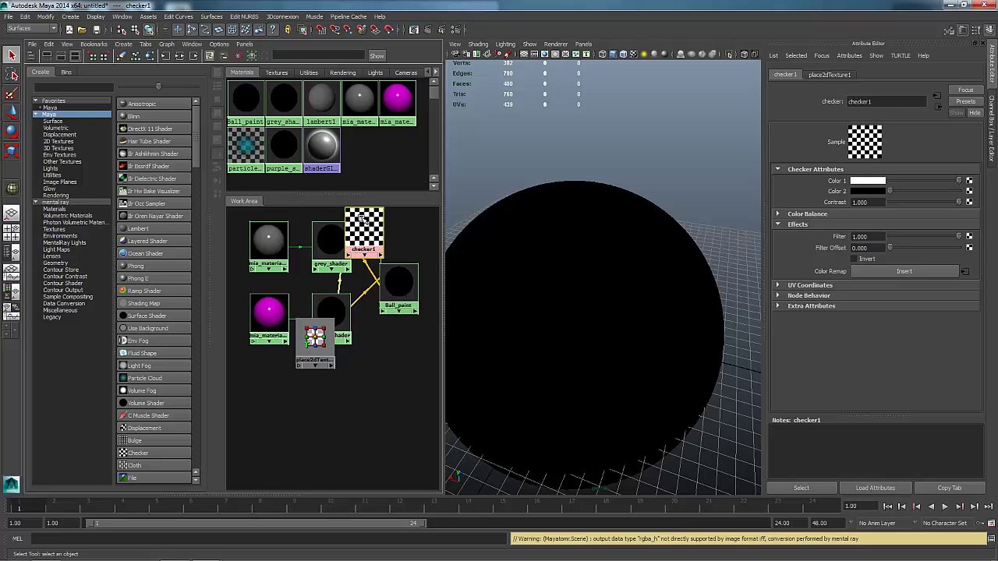
{"action": "scroll", "coordinate": [331, 343], "scroll_direction": "down", "scroll_amount": 3}
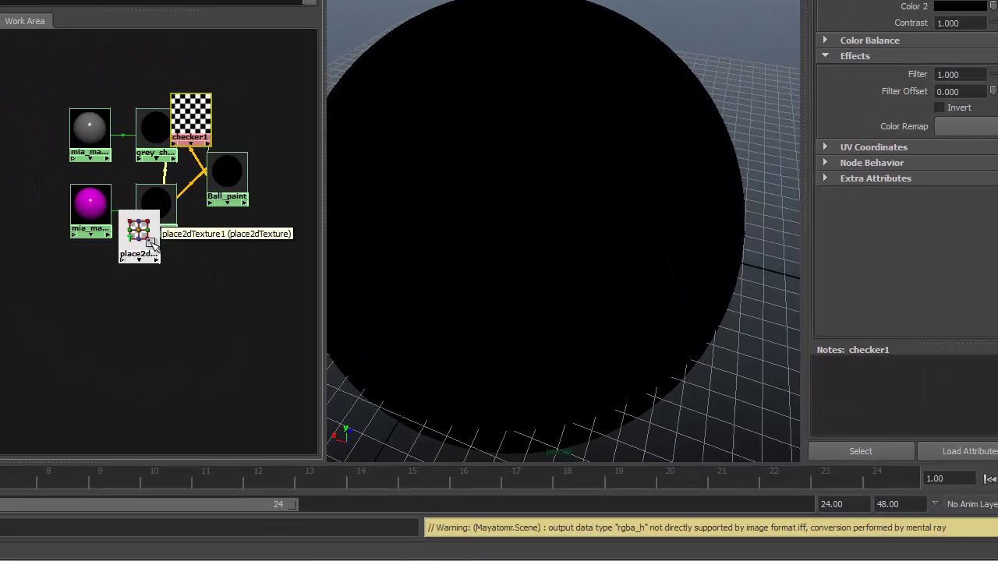
{"action": "left_click_drag", "start_coordinate": [148, 243], "coordinate": [93, 78]}
{"action": "left_click_drag", "start_coordinate": [183, 112], "coordinate": [149, 62]}
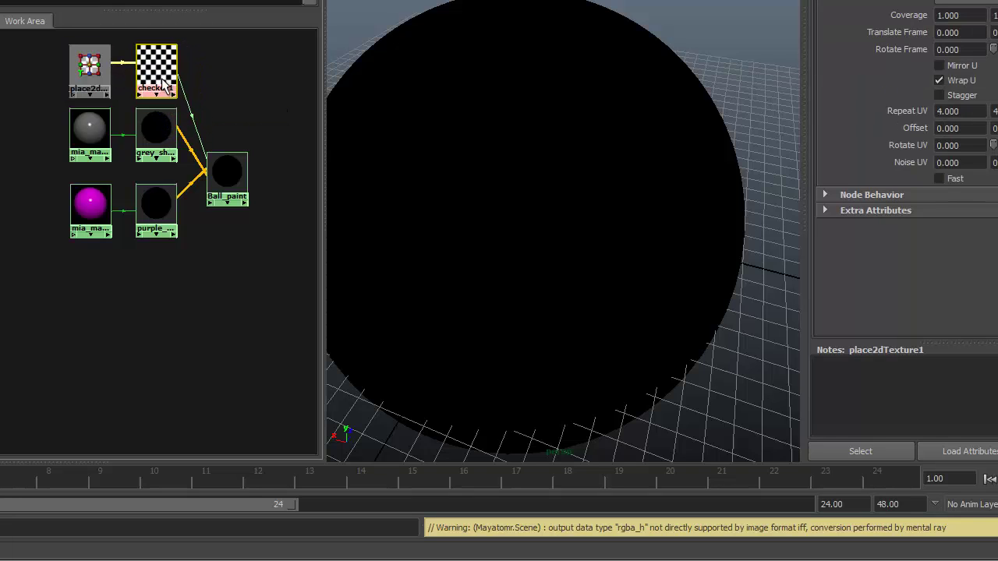
- Tidy the node graph into three rows, with the checker pair above the purple pair, the grey pair below, and Ball_paint beside them
{"action": "left_click_drag", "start_coordinate": [232, 167], "coordinate": [288, 169]}
{"action": "left_click_drag", "start_coordinate": [59, 134], "coordinate": [158, 271]}
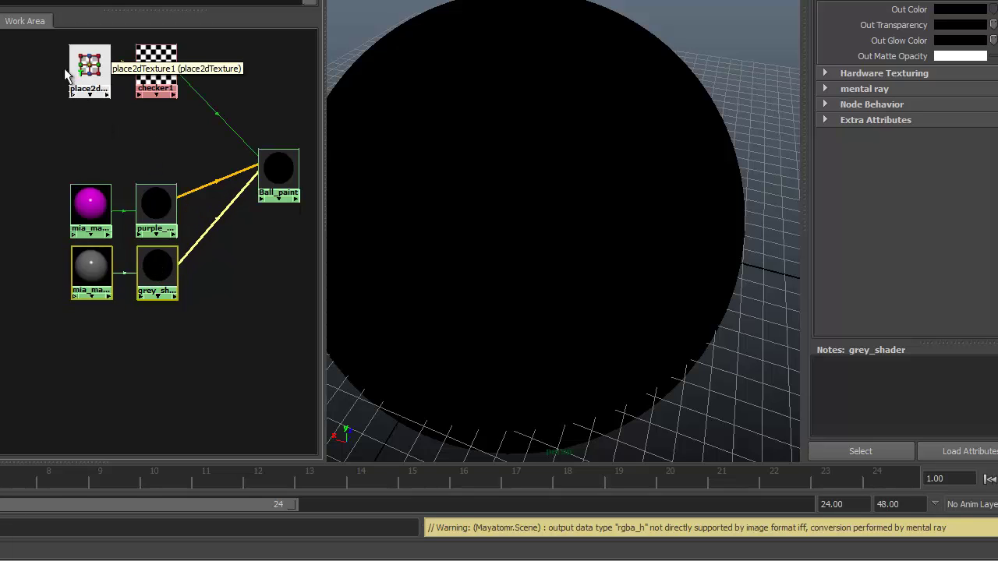
{"action": "left_click_drag", "start_coordinate": [49, 68], "coordinate": [195, 138]}
{"action": "left_click_drag", "start_coordinate": [158, 82], "coordinate": [157, 152]}
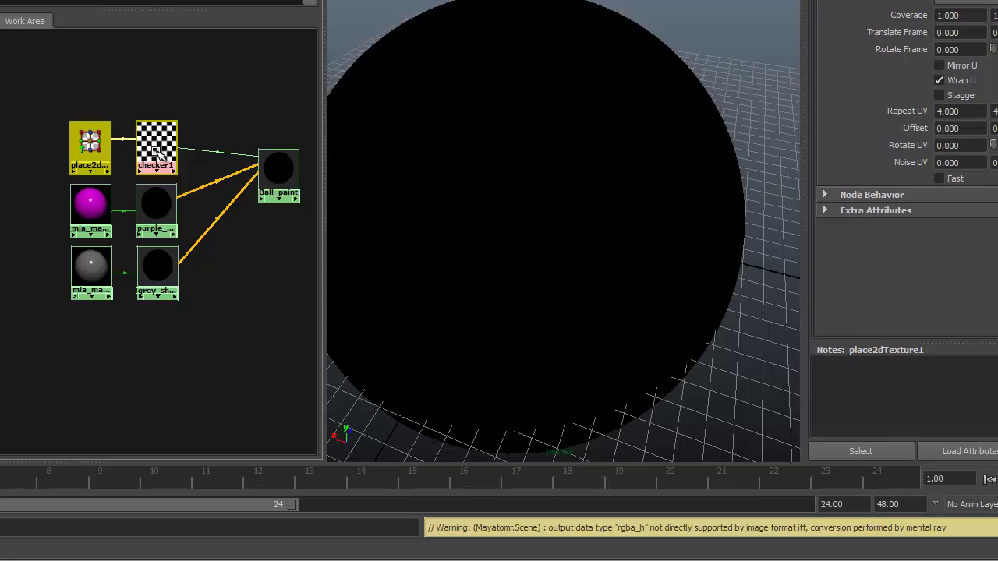
{"action": "left_click_drag", "start_coordinate": [276, 166], "coordinate": [274, 208]}
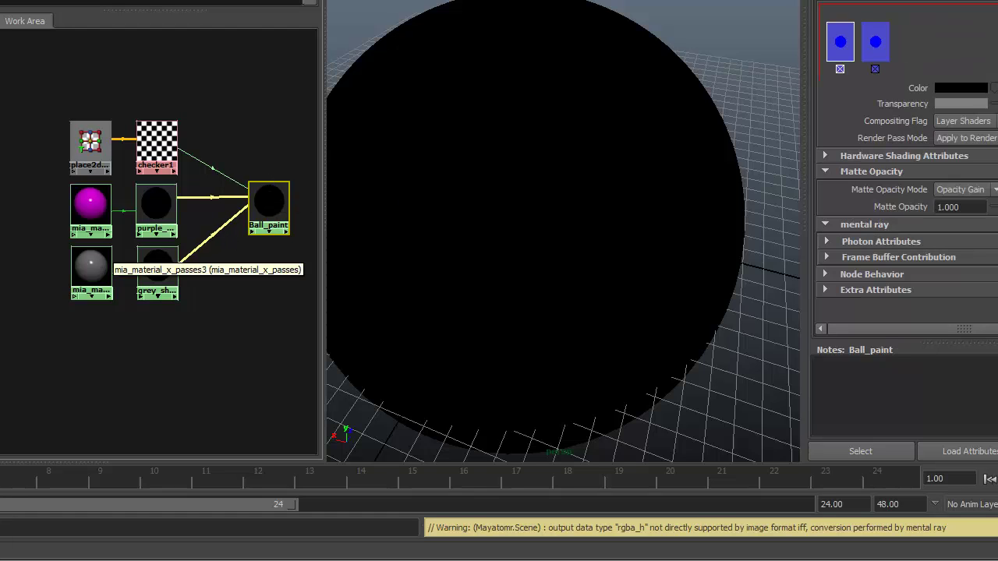